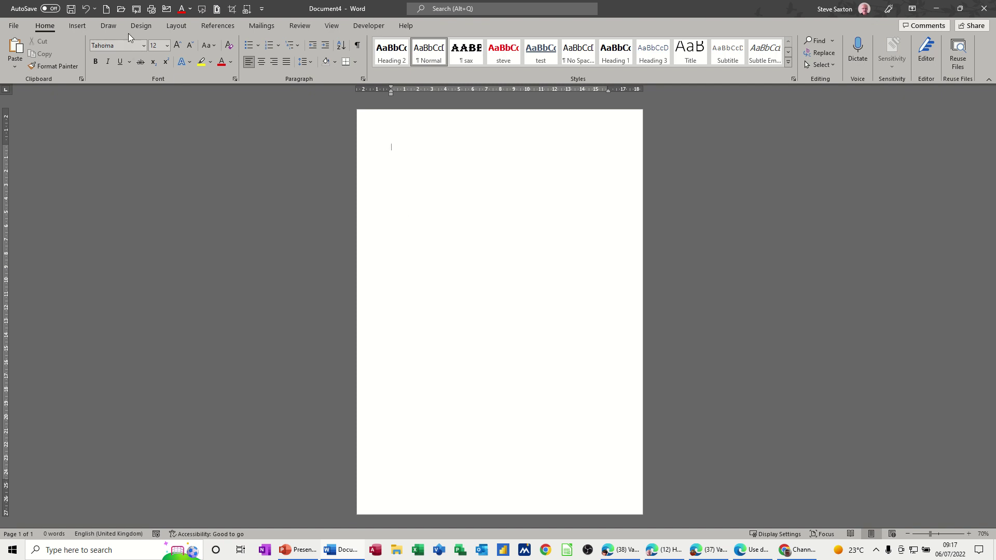
Step: Insert a Next Page section break to start section 2 on a new page
left_click(175, 26)
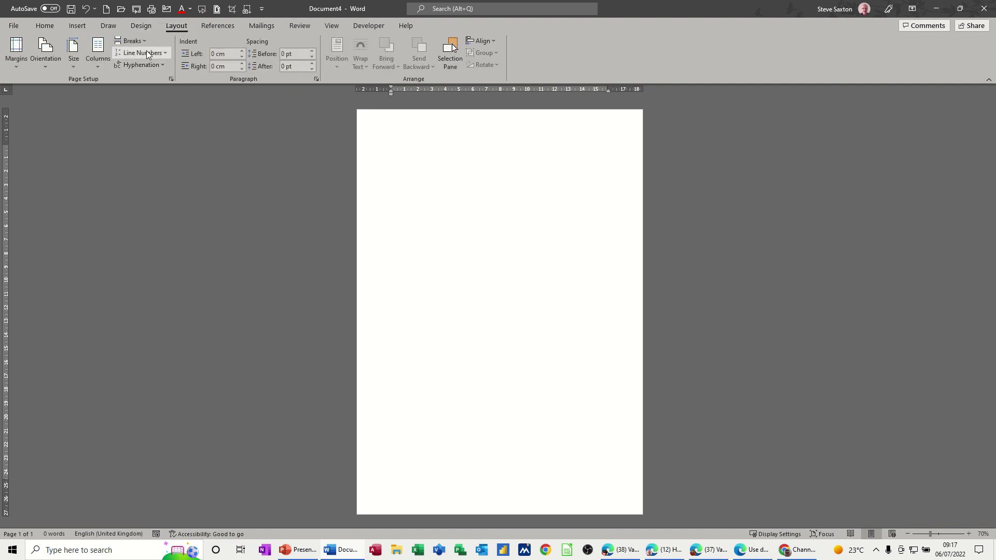
left_click(145, 42)
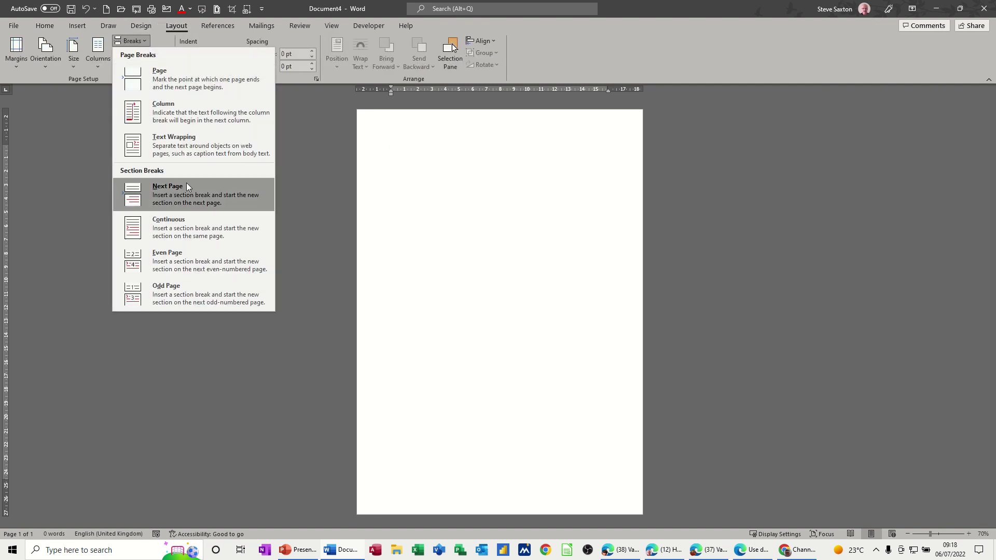
left_click(165, 186)
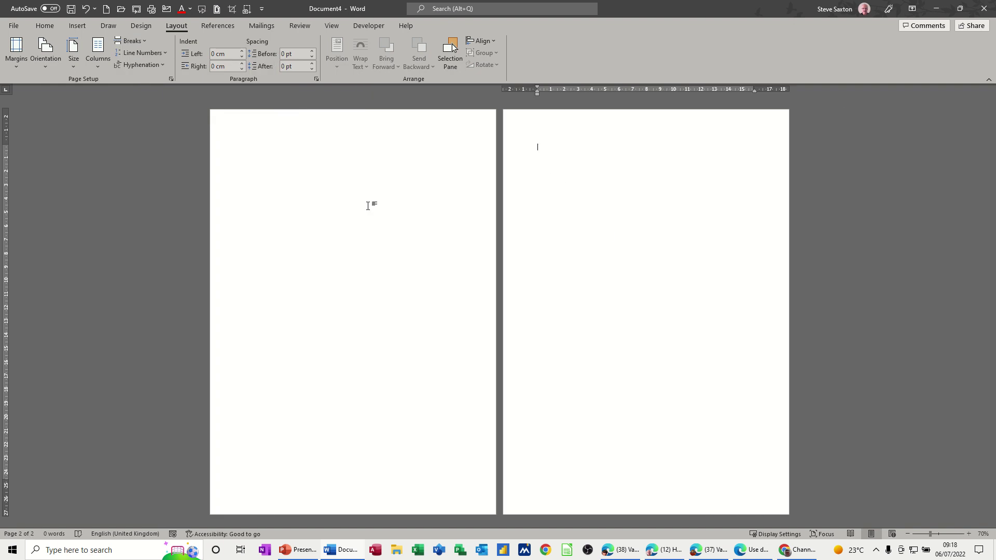
Step: Type the first name in the header and unlink section 2's header from section 1
double_click(288, 132)
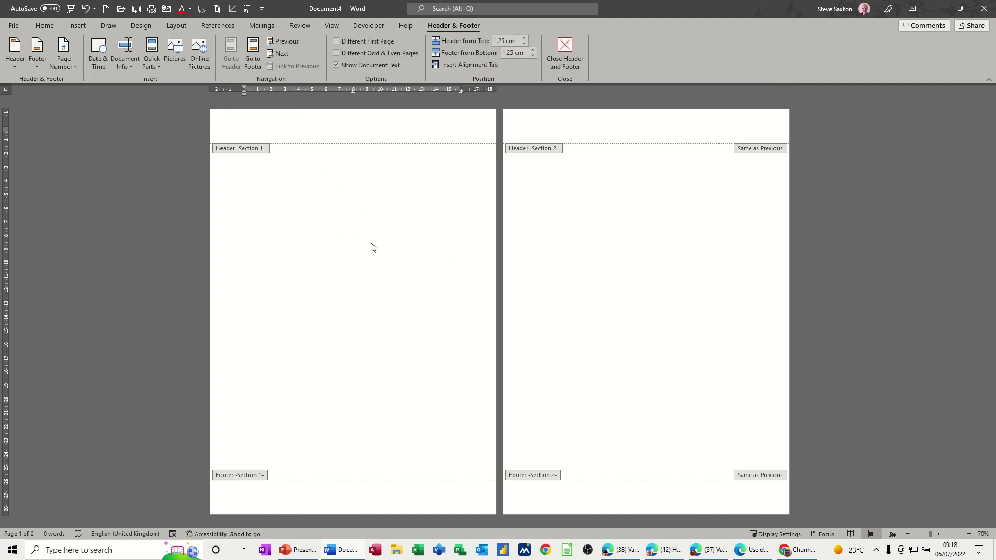
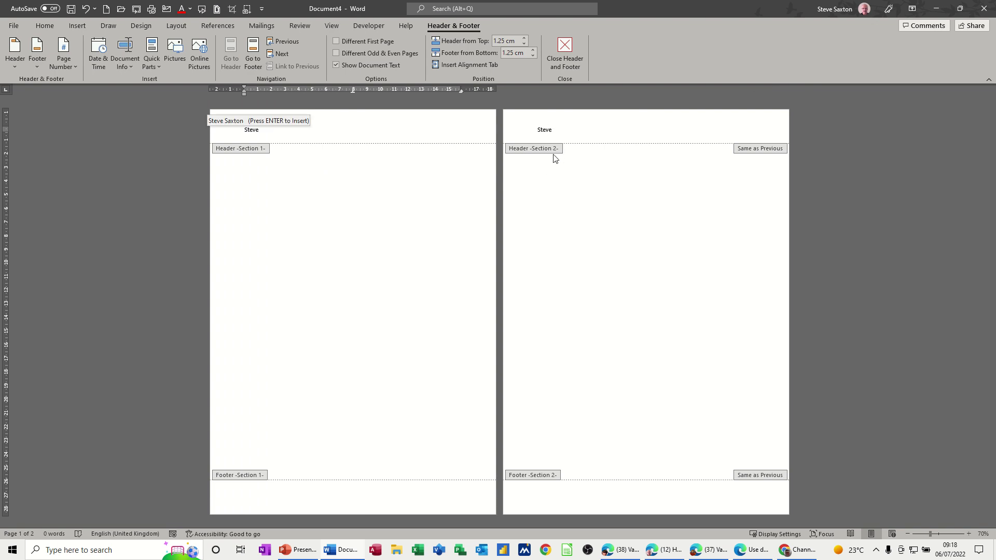
left_click(578, 131)
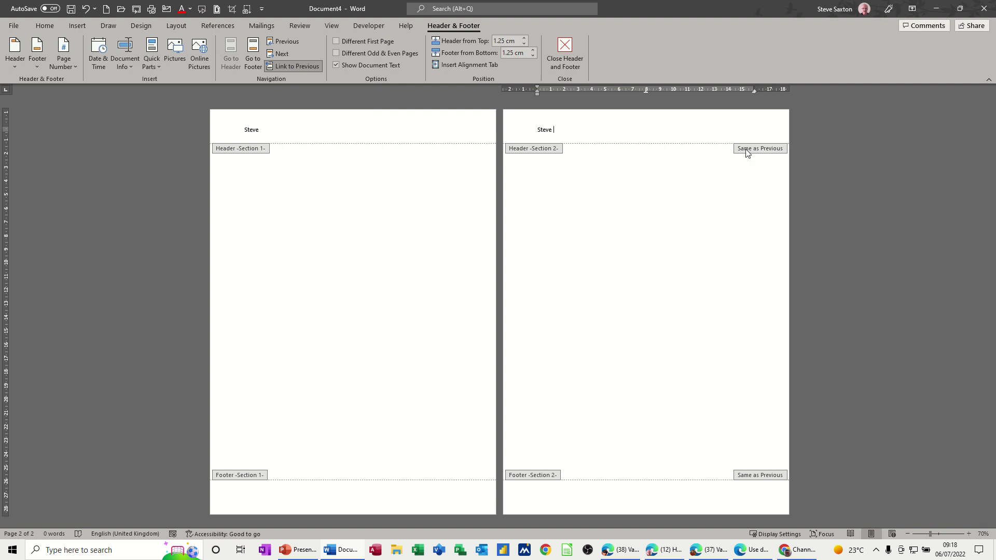
left_click(291, 67)
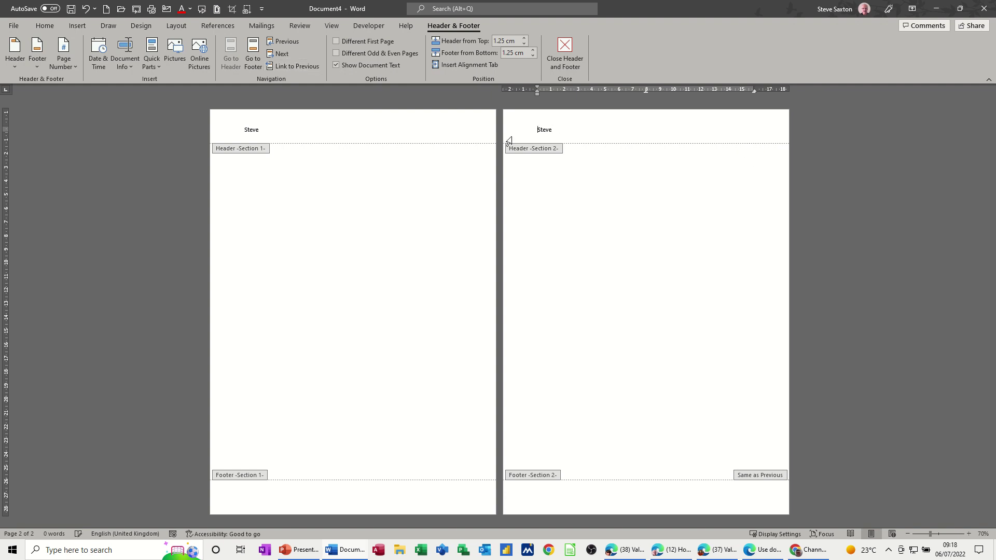
Step: Replace the name in section 2's header with the surname and close header editing
double_click(547, 131)
double_click(553, 187)
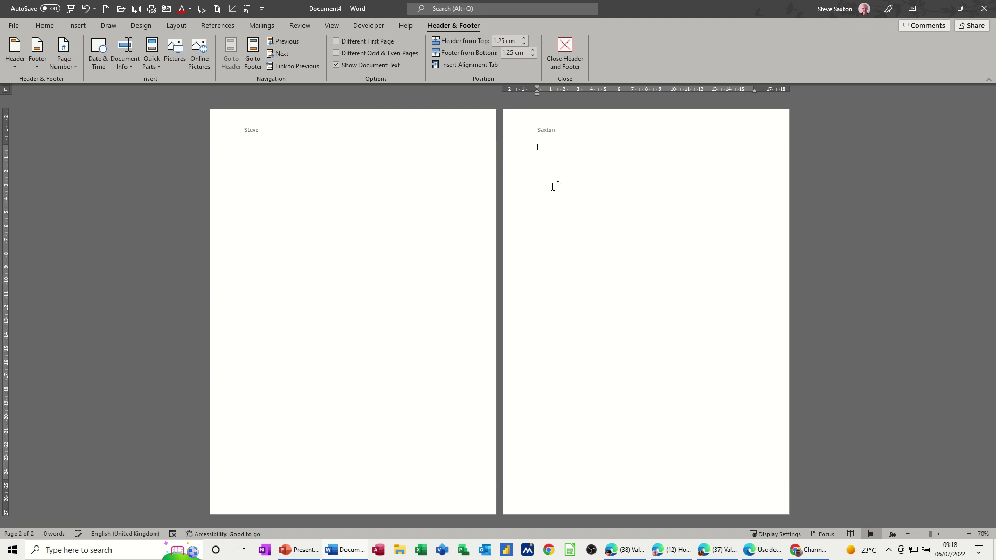
left_click(168, 28)
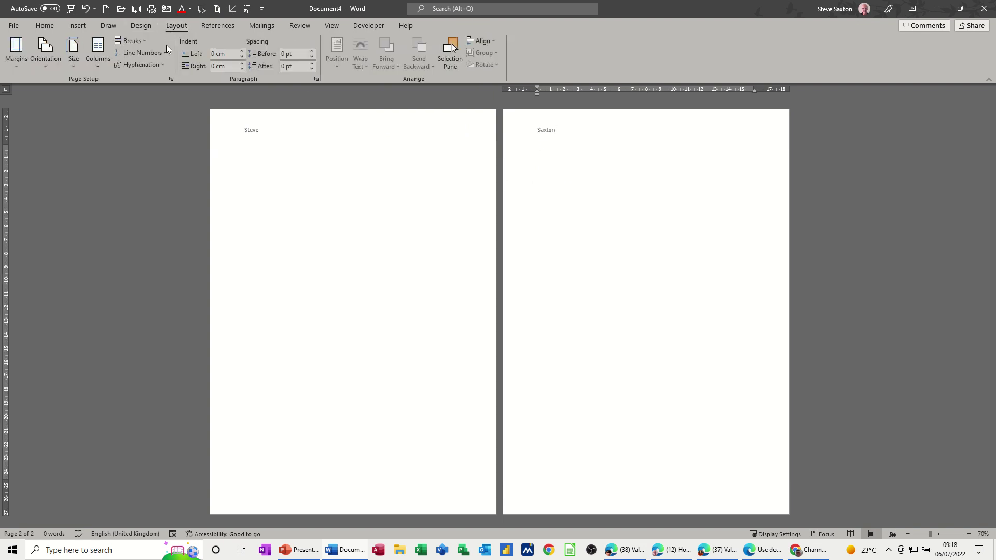
Step: Insert another Next Page break to create section 3 and open page 3's header for editing
left_click(134, 41)
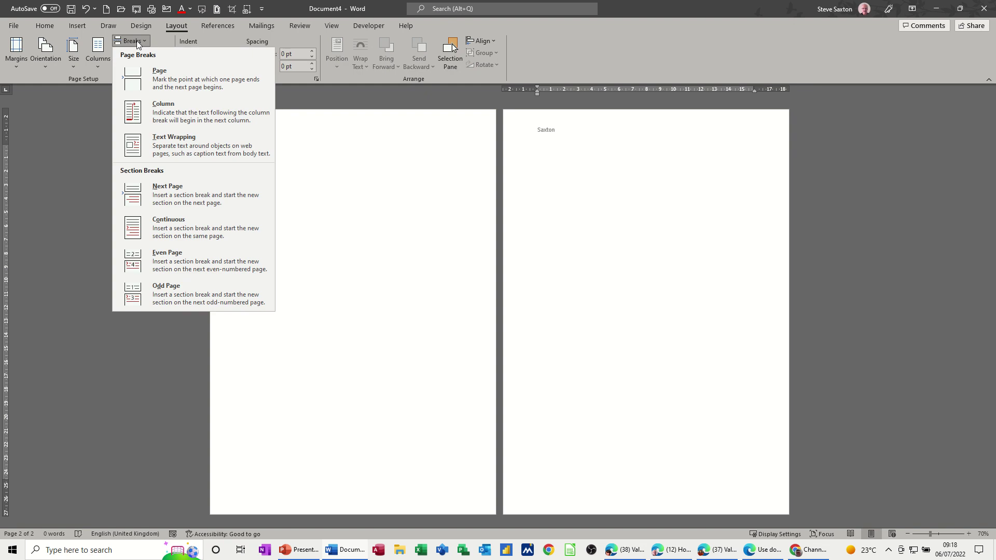
left_click(188, 193)
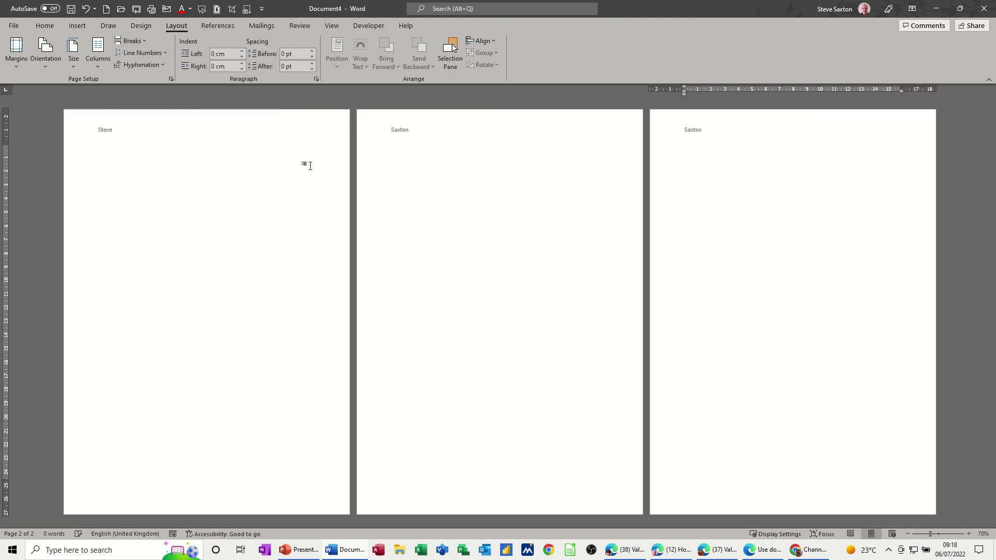
double_click(691, 134)
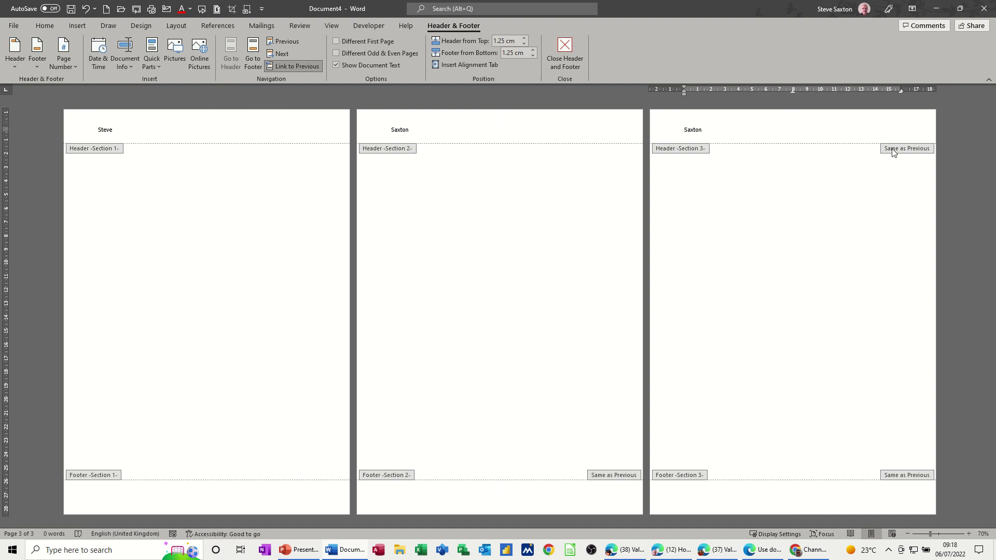
Step: Unlink section 3's header from section 2 and overwrite the surname with the first name
left_click(296, 67)
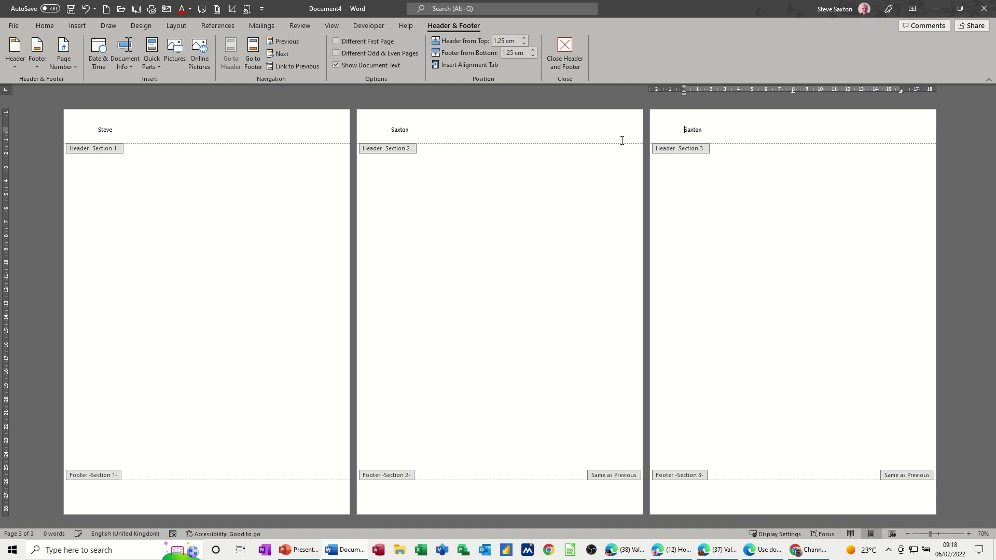
double_click(688, 130)
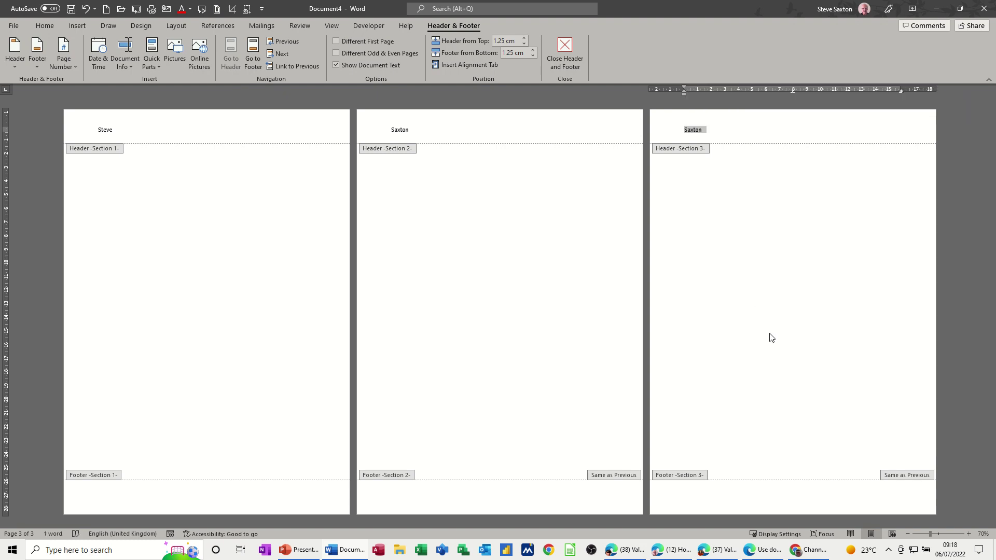
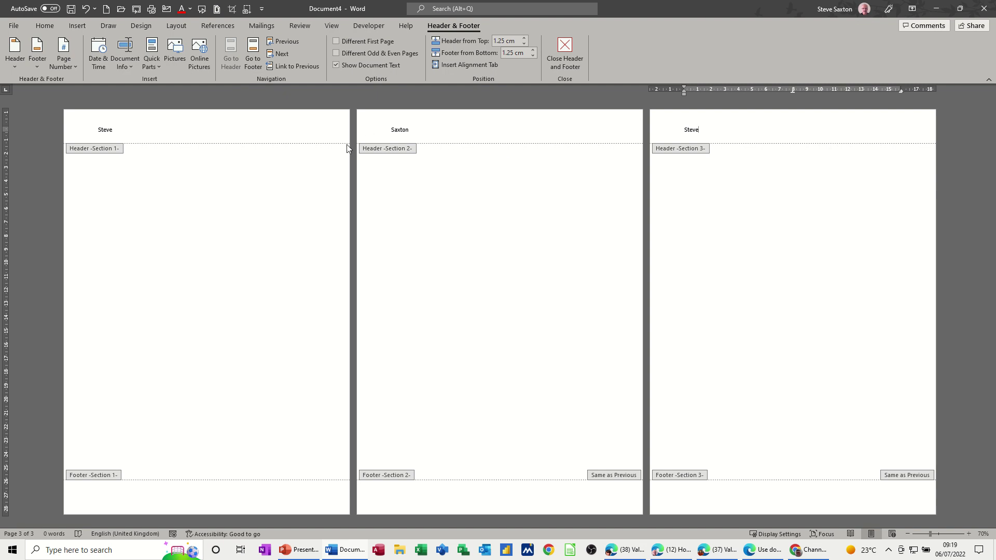
Step: Place the cursor in the section 1 footer and browse the Page Number > Bottom of Page styles
left_click(110, 501)
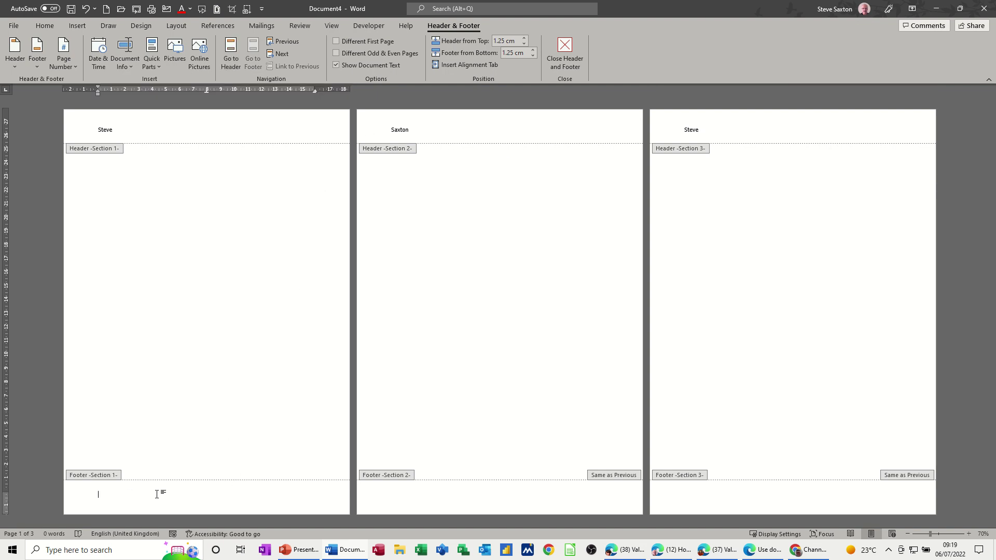
left_click(74, 68)
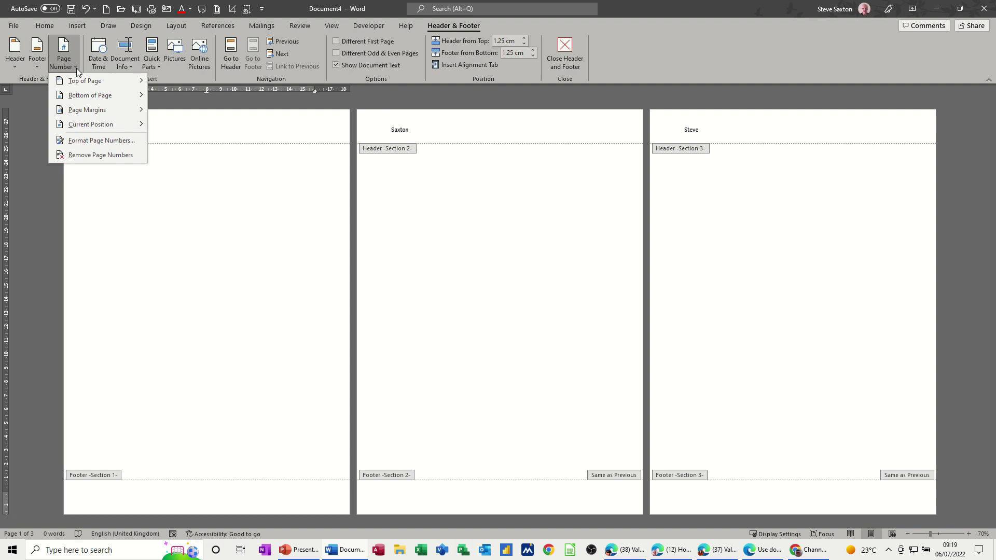
mouse_move(134, 97)
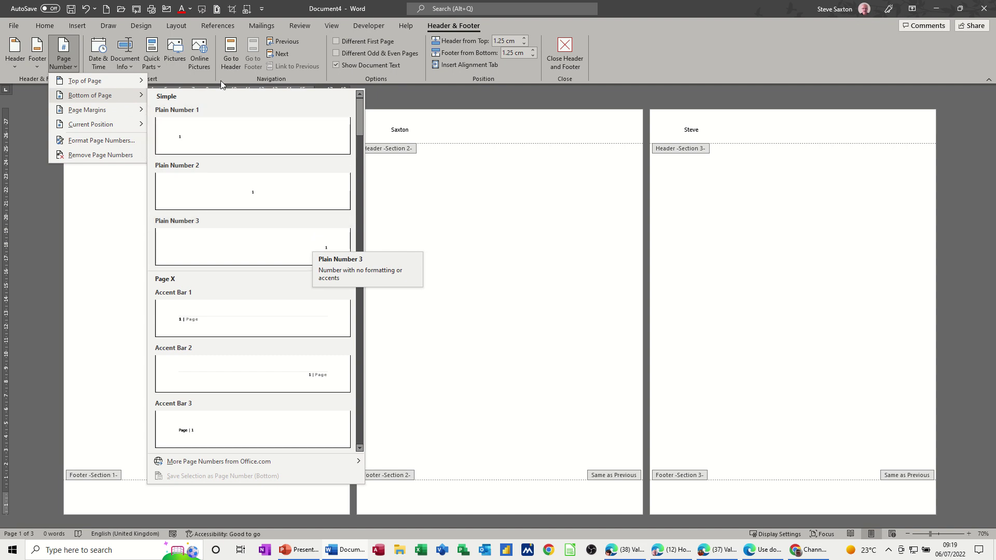
Step: Insert a Page field formatted 1, 2, 3 into the footer via Quick Parts > Field
left_click(75, 26)
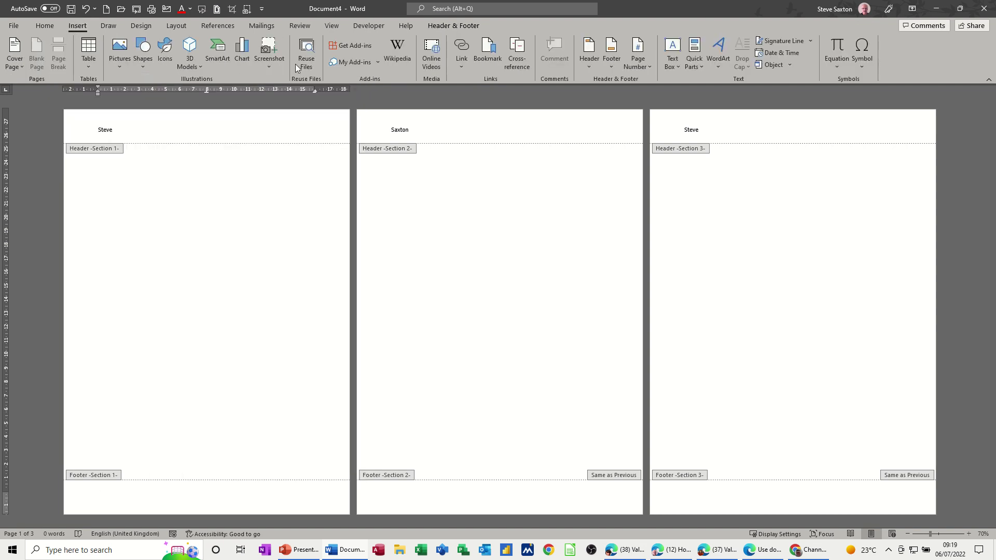
left_click(702, 65)
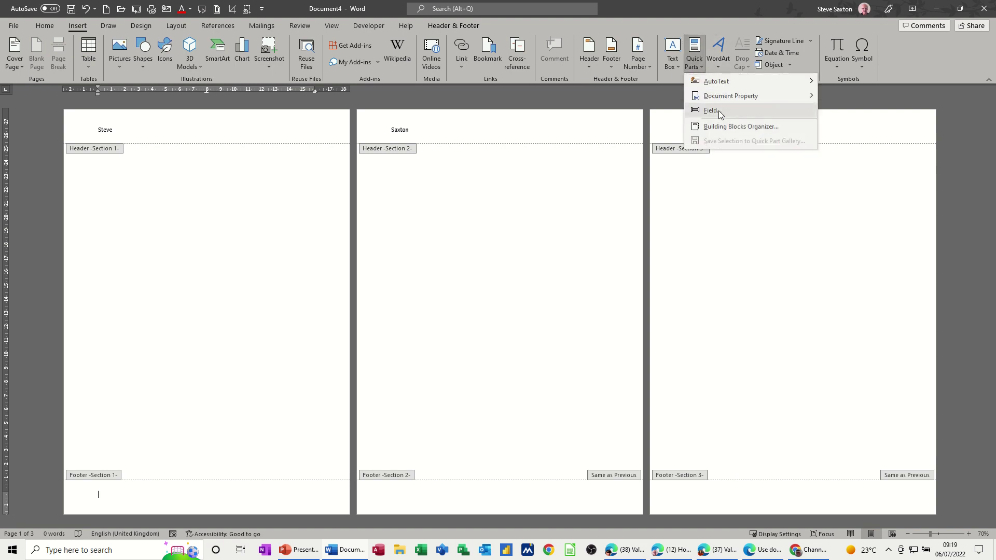
left_click(718, 110)
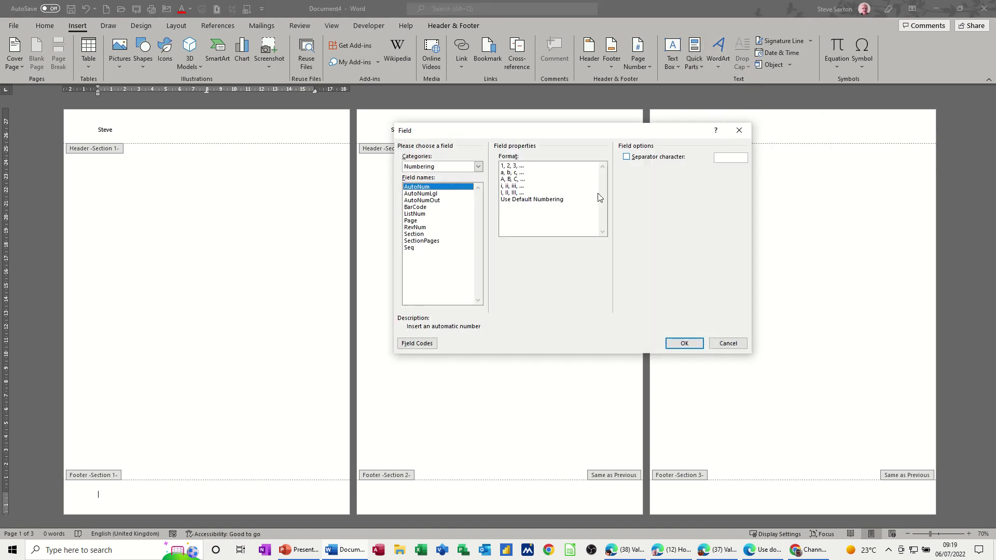
left_click(415, 221)
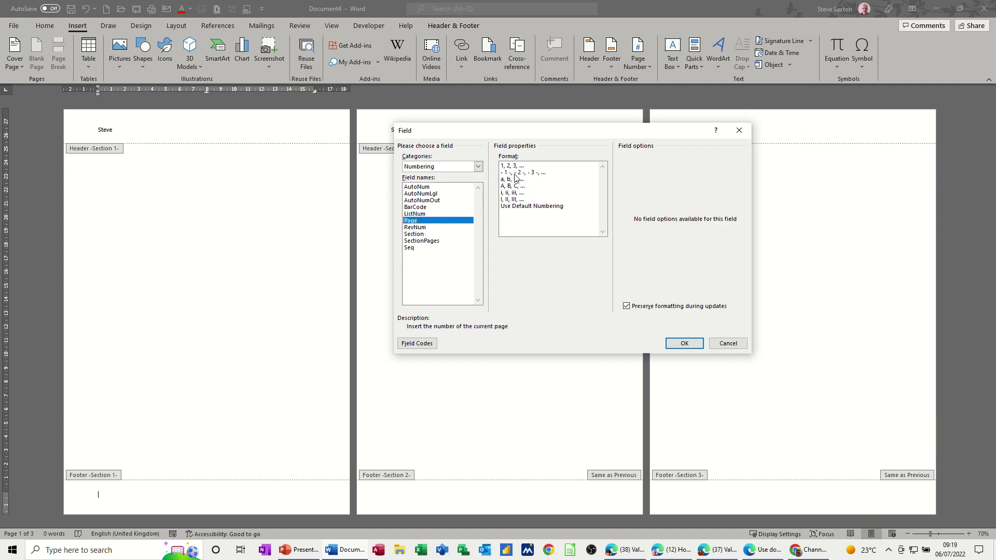
left_click(518, 168)
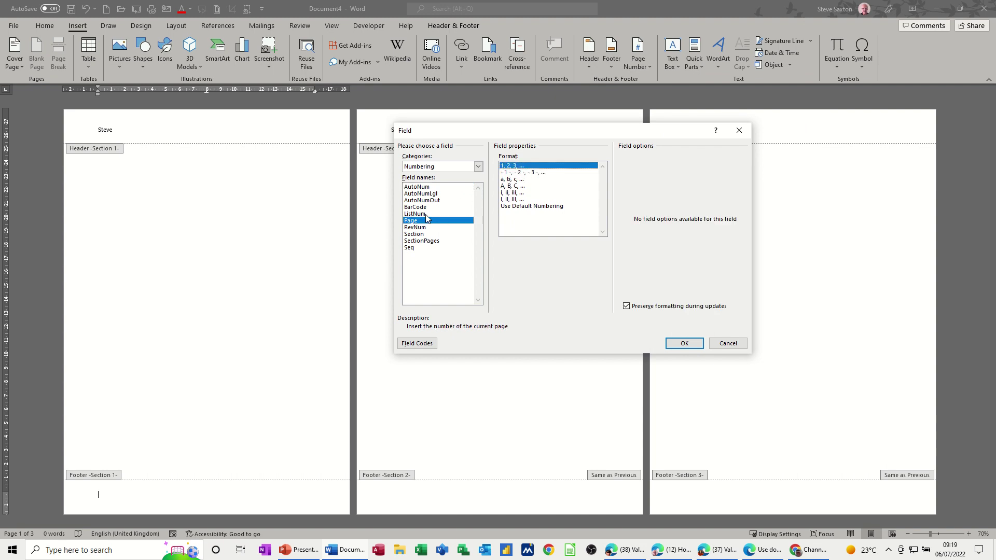
left_click(683, 343)
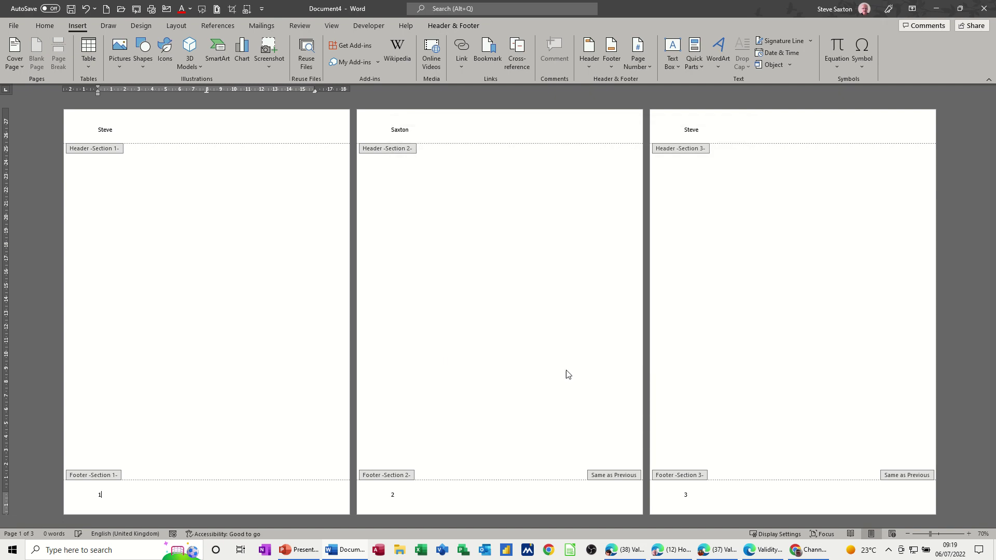
left_click(573, 499)
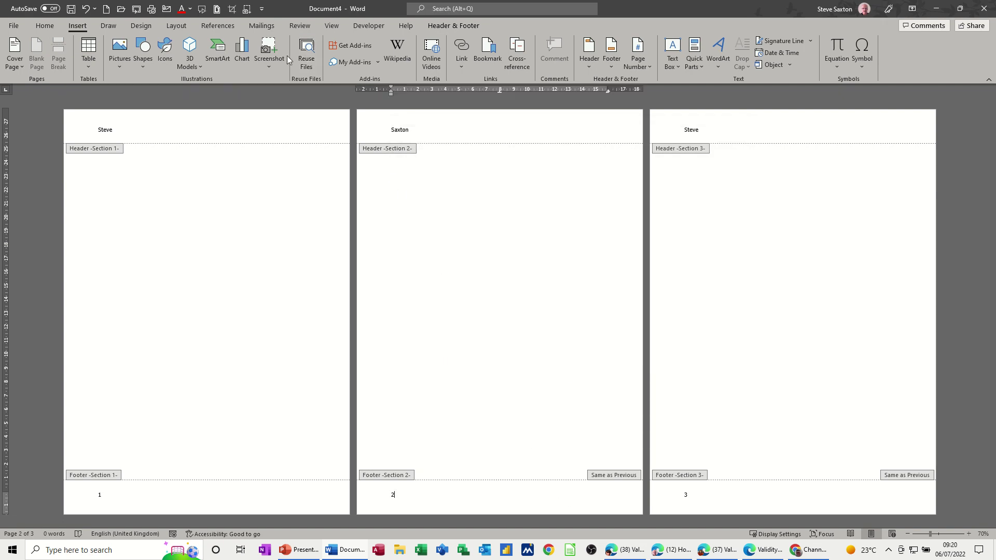
Step: Turn off Link to Previous for the page 2 and page 3 footers
left_click(177, 25)
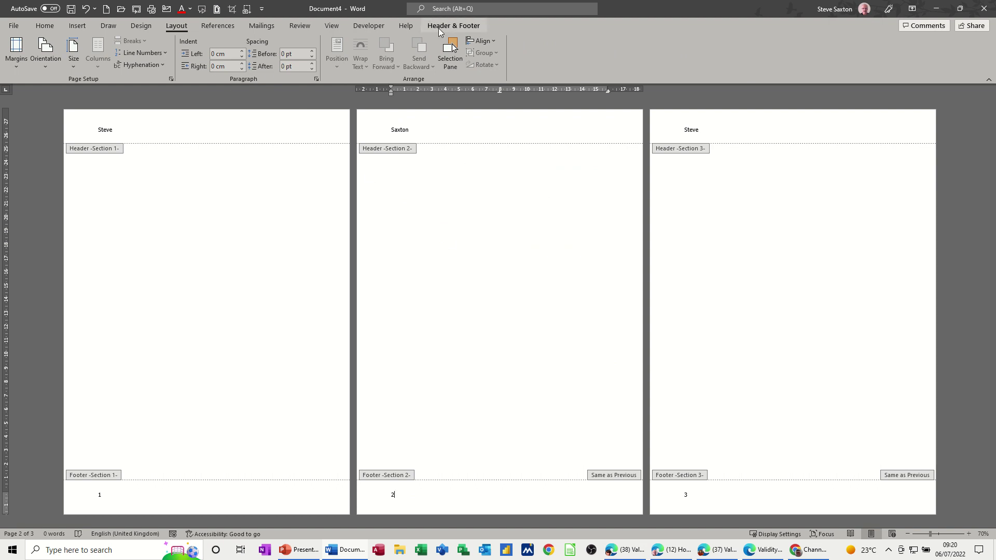
left_click(439, 26)
left_click(293, 67)
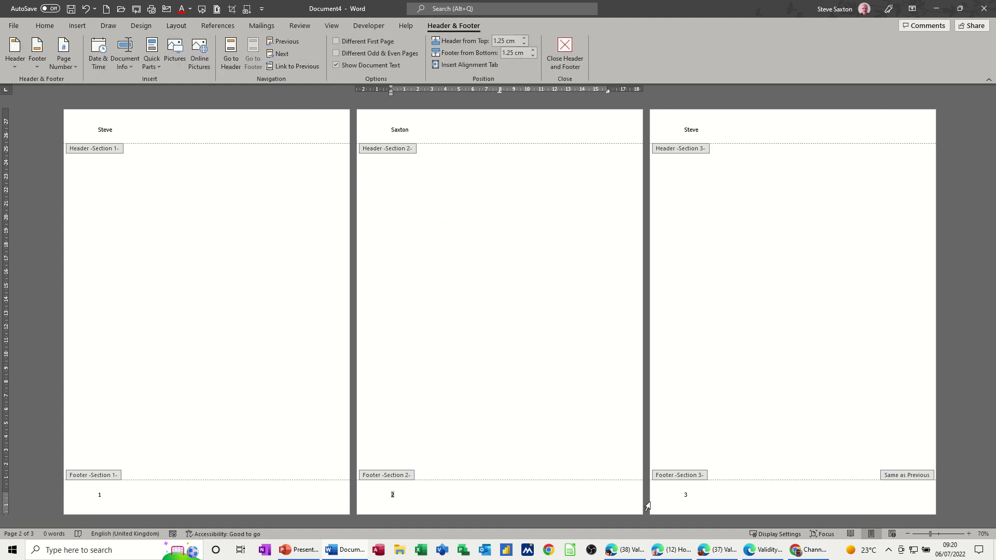
left_click(694, 497)
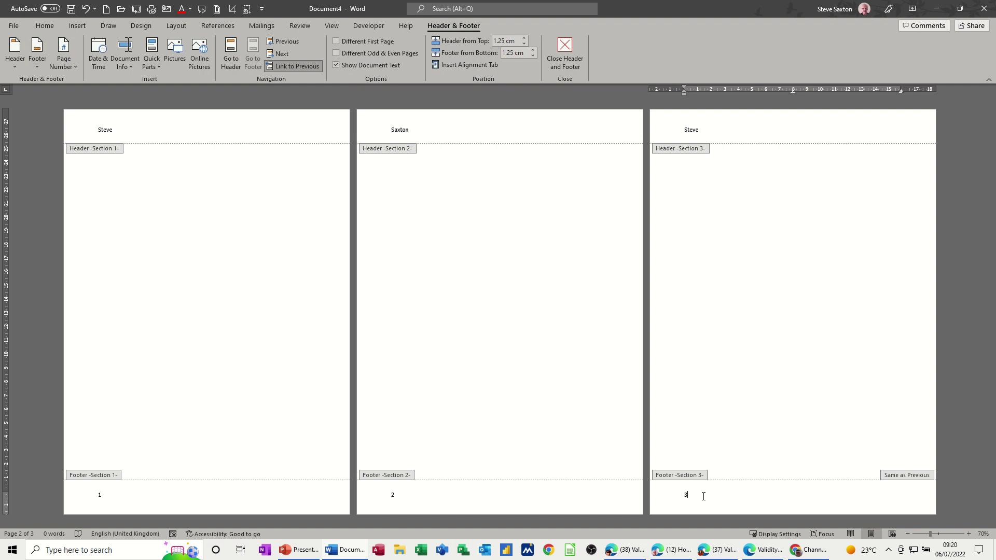
left_click(304, 68)
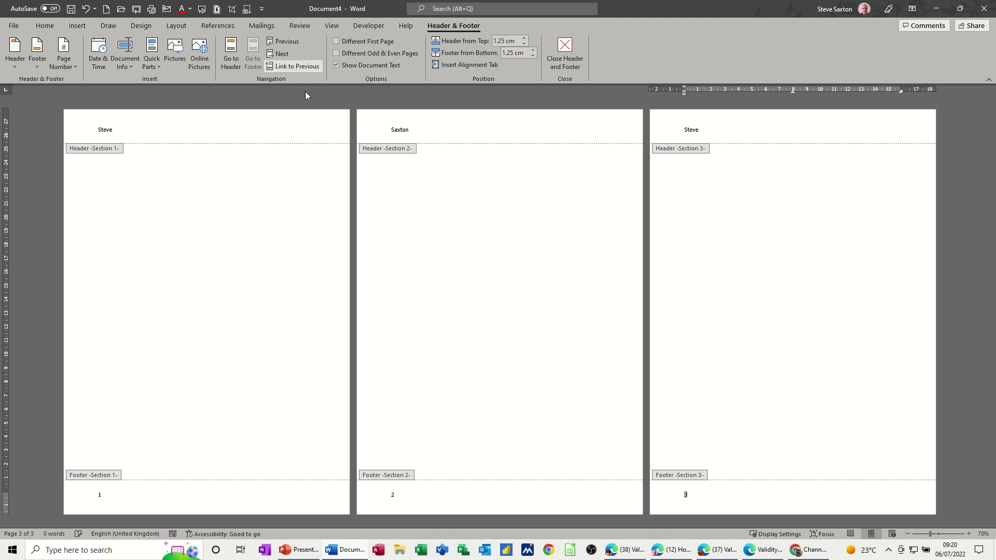
double_click(393, 495)
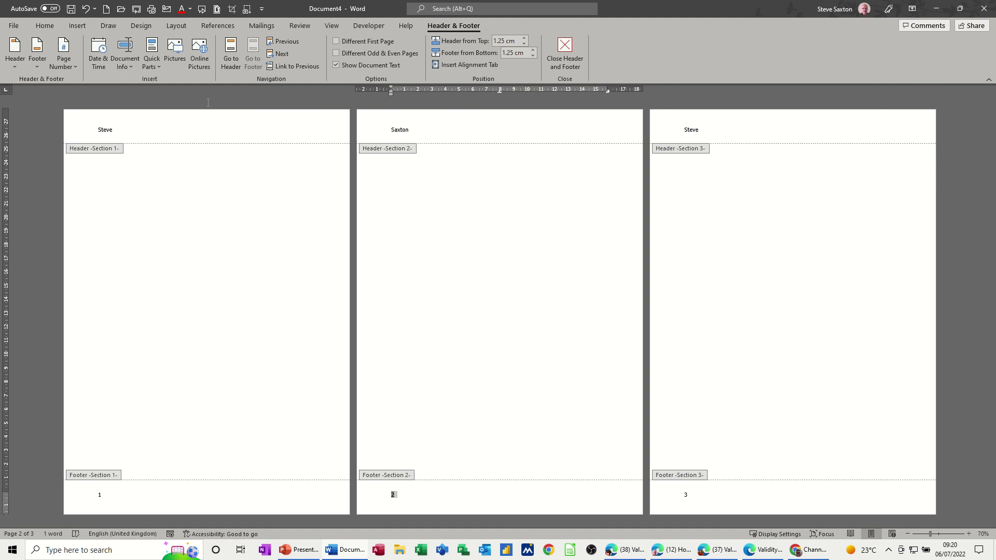
left_click(72, 66)
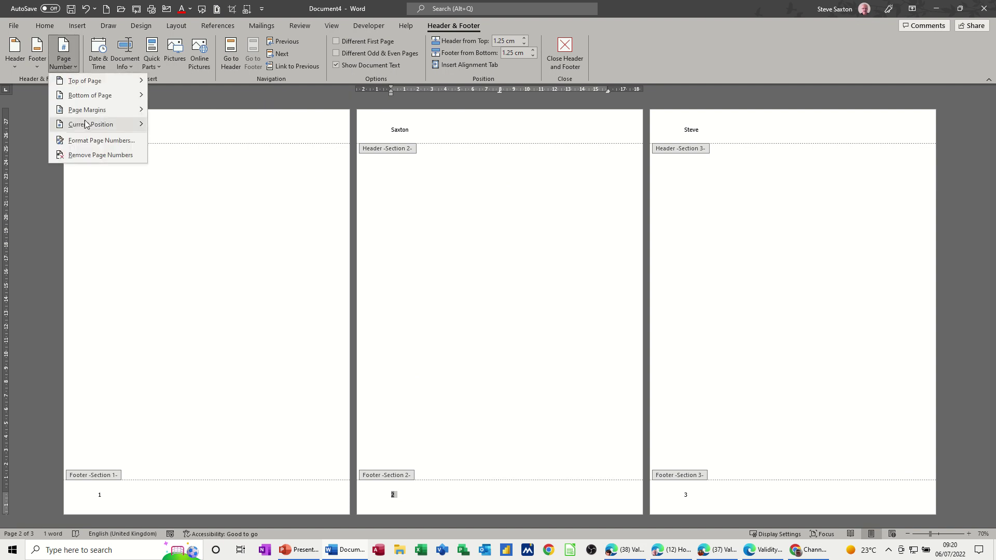
Step: Use Format Page Numbers to set Start at 1 for both section 2 and section 3
left_click(95, 146)
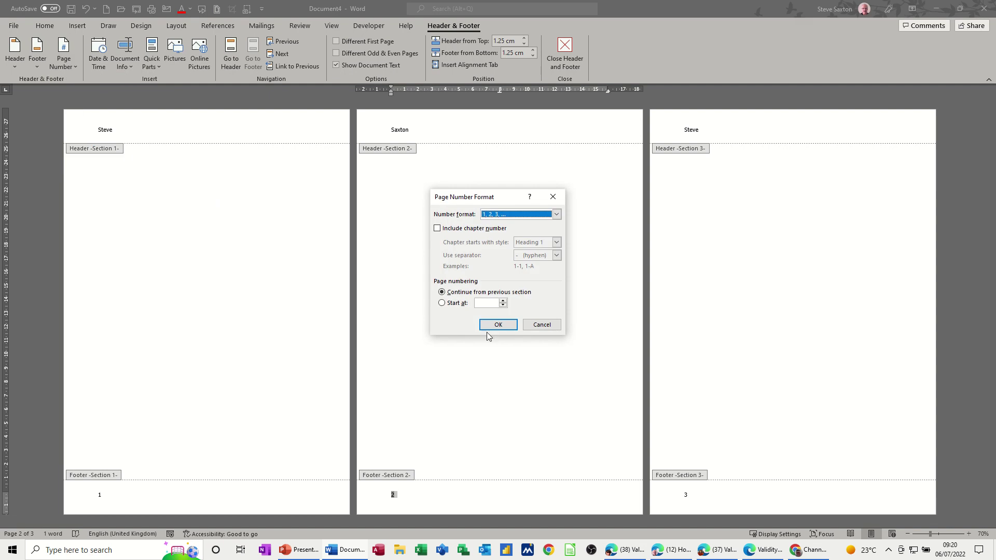
left_click(442, 304)
left_click(488, 328)
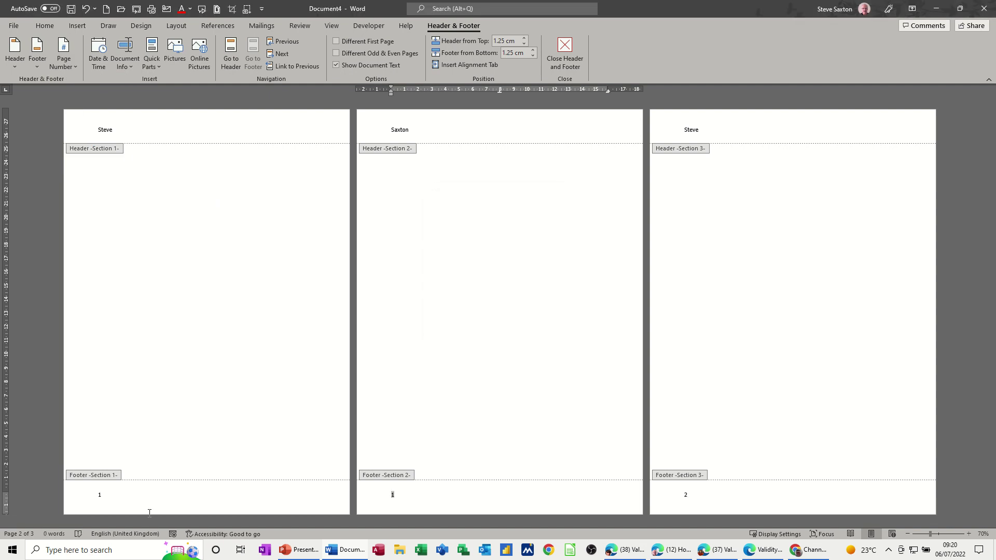
left_click(691, 494)
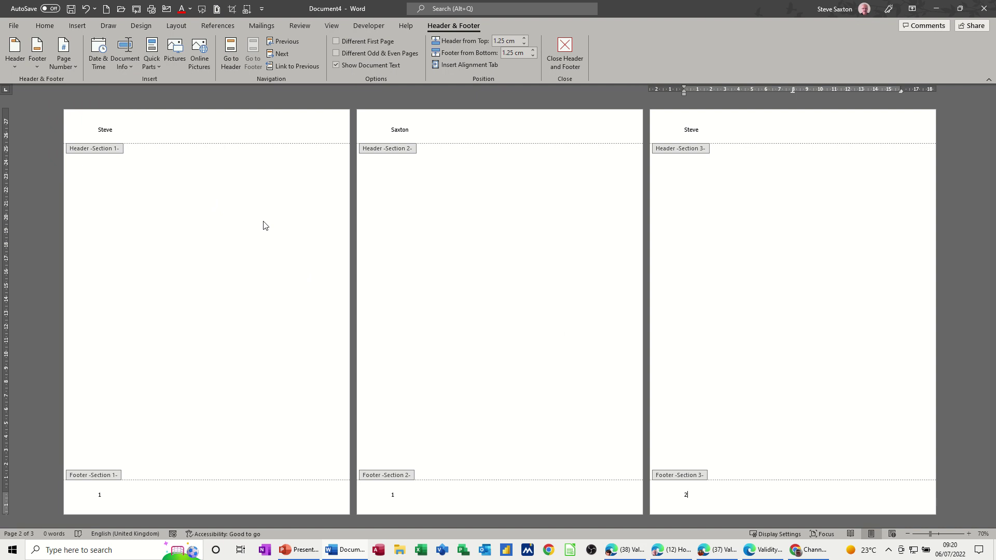
left_click(74, 69)
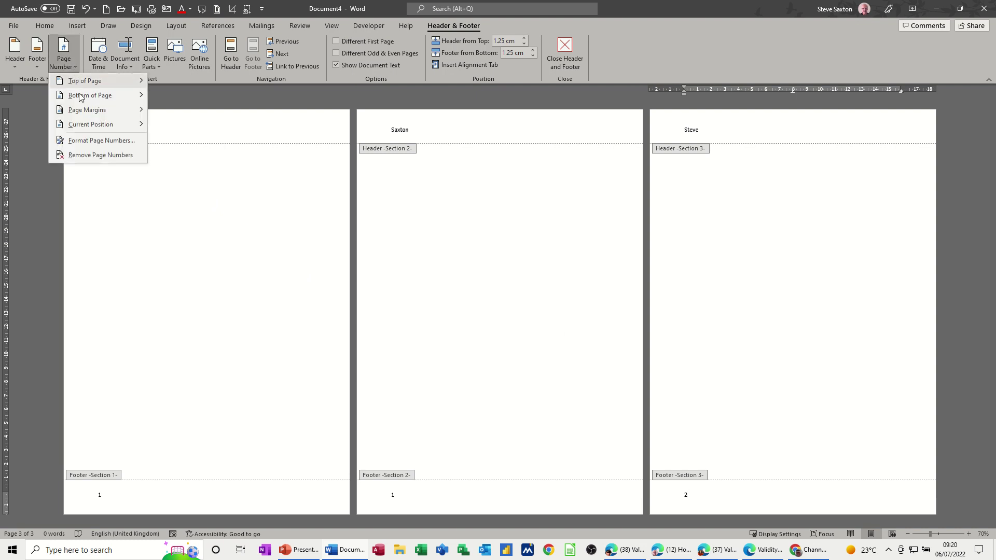
left_click(86, 140)
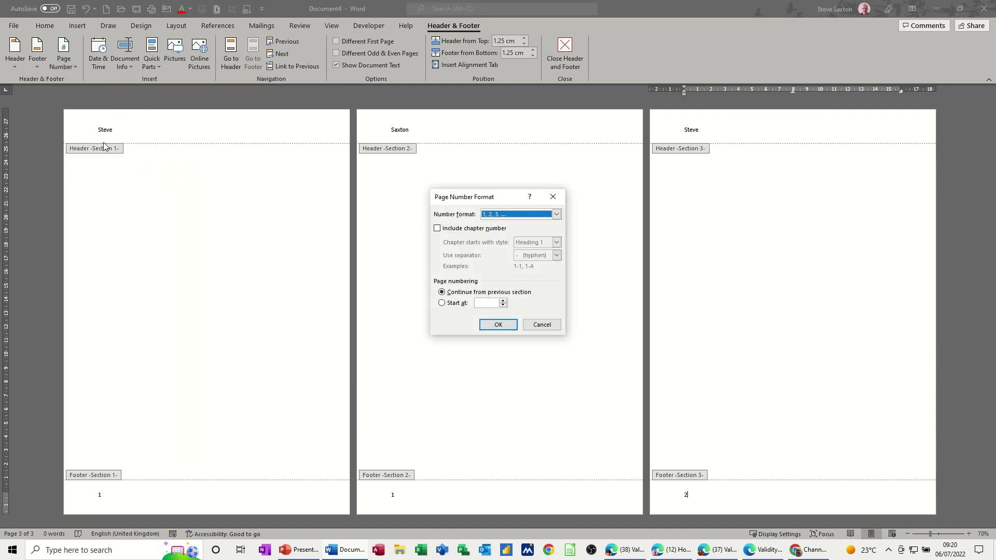
left_click(443, 303)
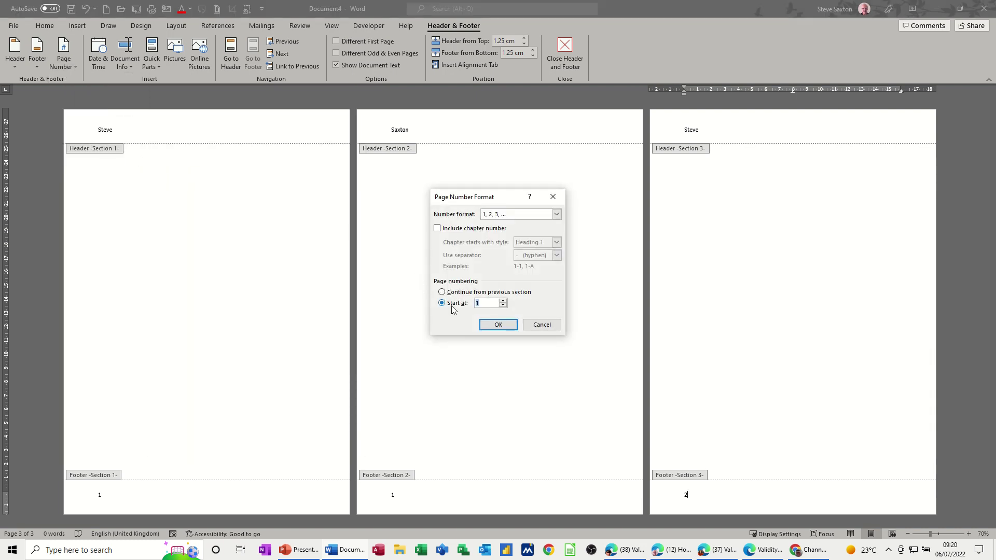
left_click(491, 326)
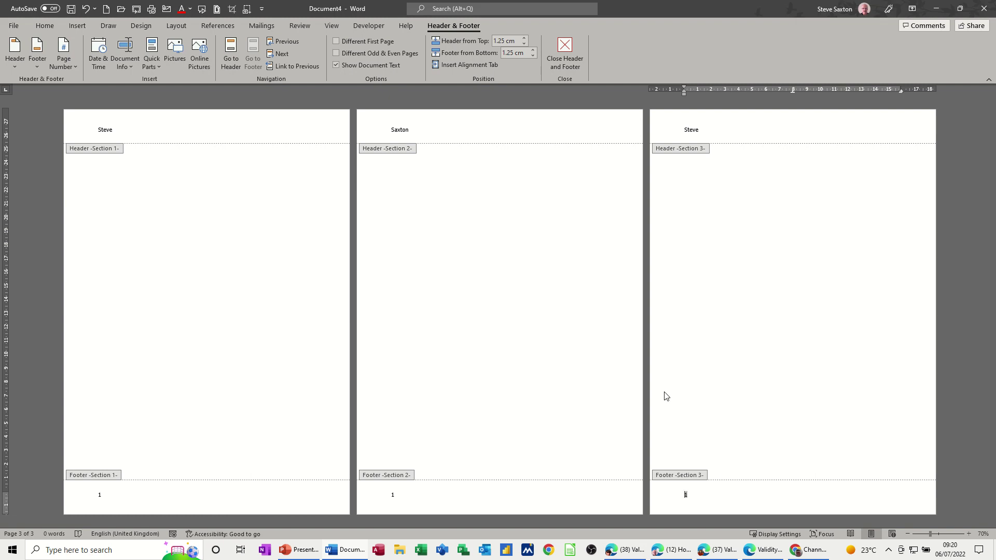
left_click(126, 500)
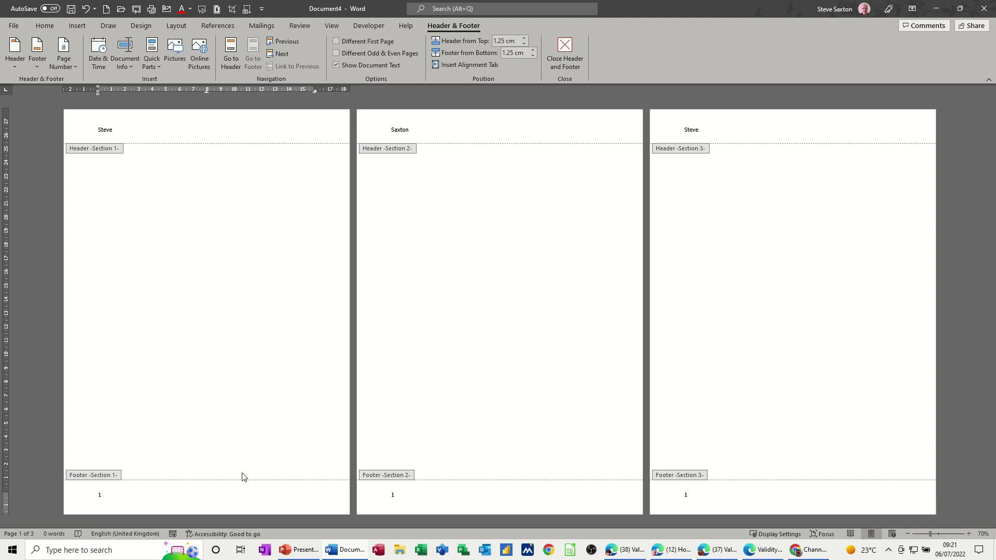
Step: Add 'Section' and a lowercase-letter (a, b, c) Section field after the page number in footer 1
type("ection")
left_click(76, 25)
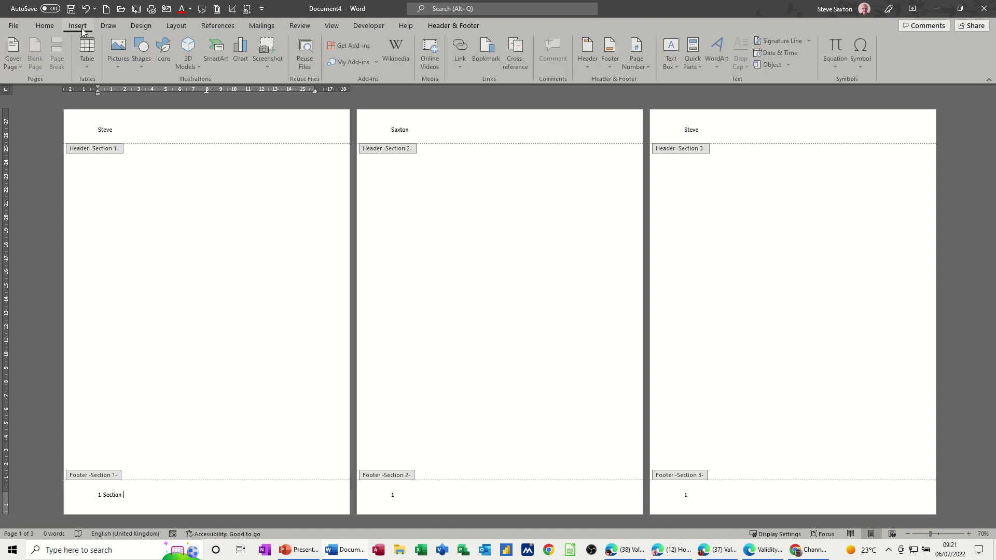
left_click(695, 57)
left_click(696, 110)
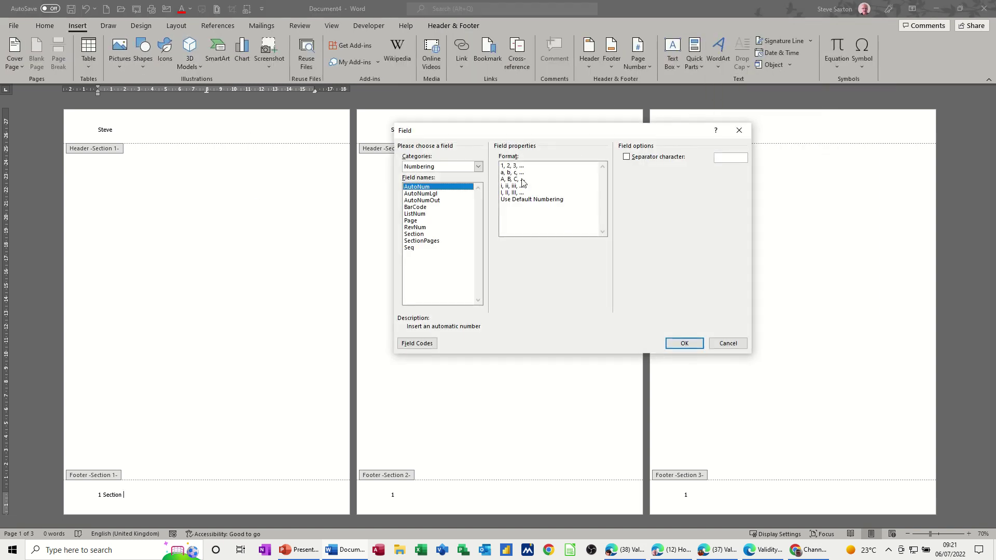
left_click(414, 235)
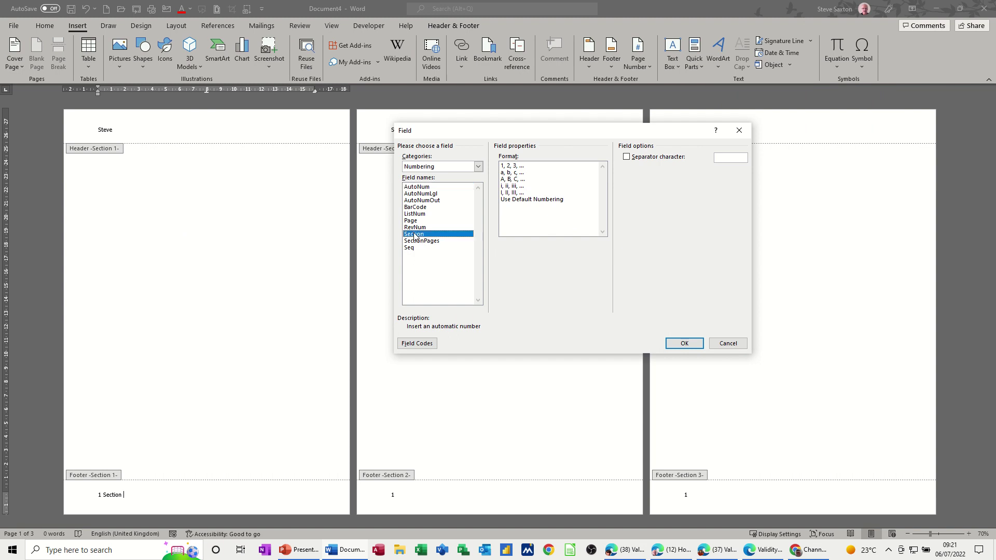
left_click(520, 179)
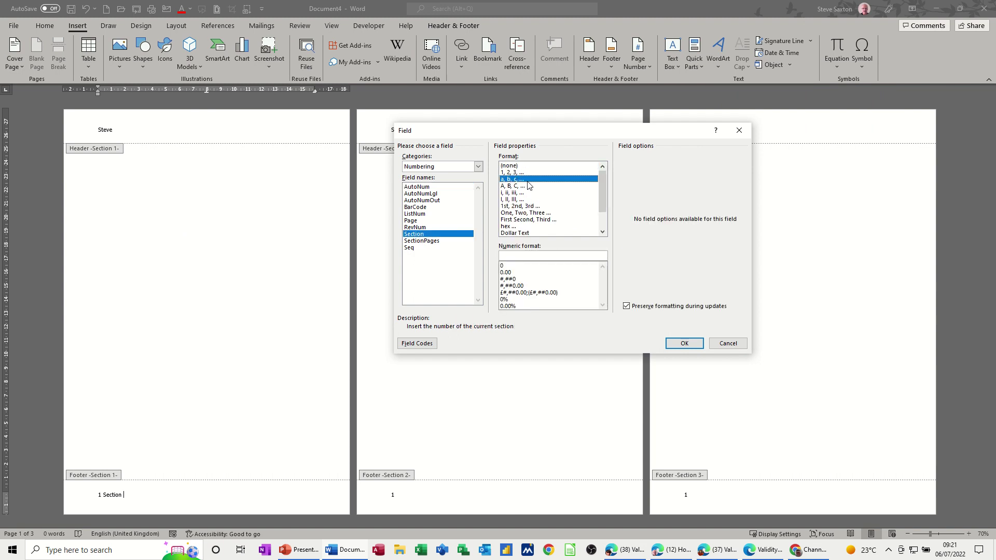
left_click(670, 342)
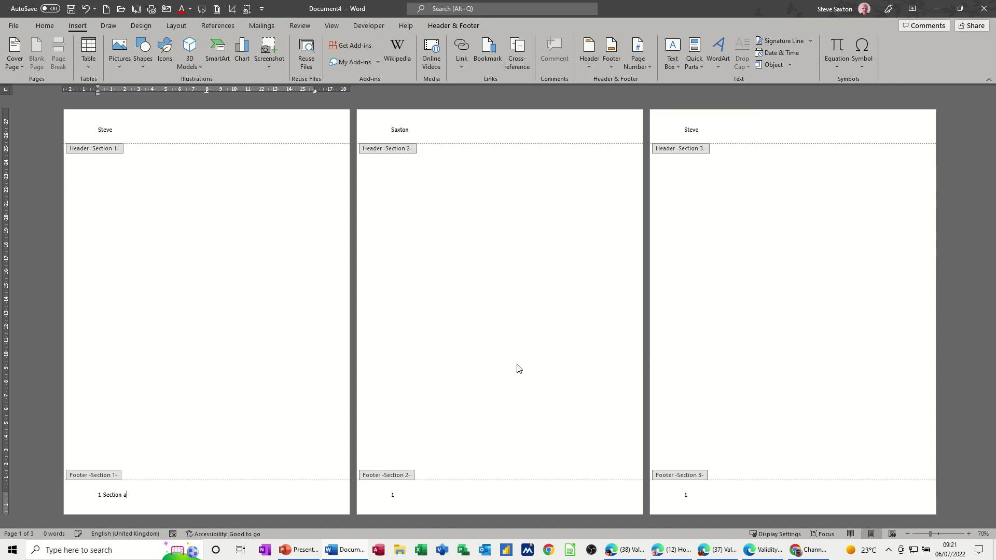
left_click(402, 496)
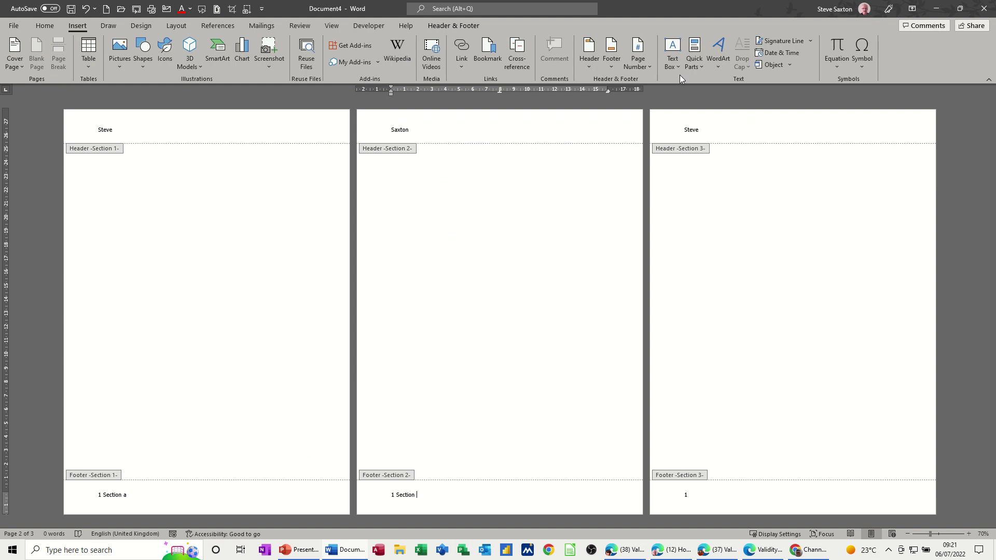
Step: Insert a lowercase-letter (a, b, c) Section field into section 2's footer
left_click(696, 63)
left_click(712, 111)
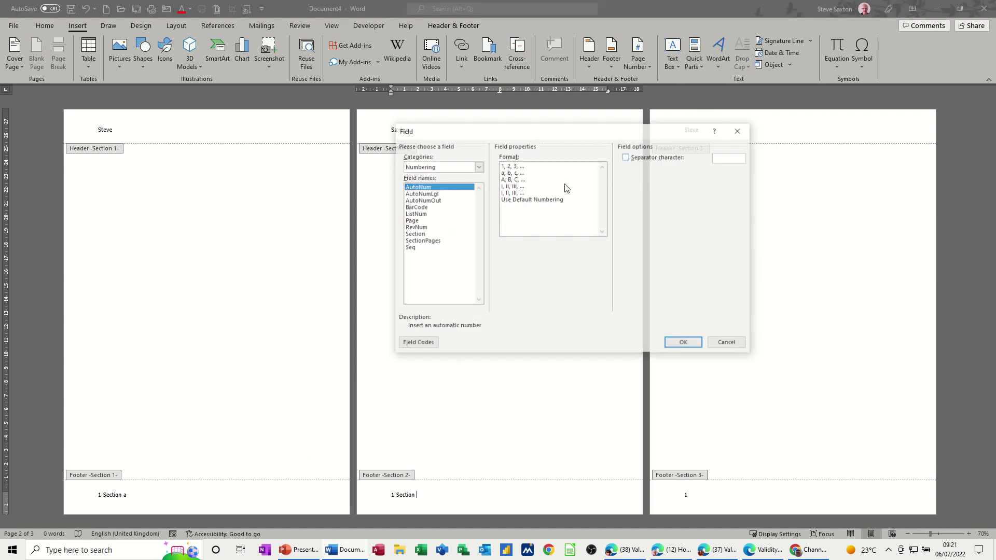
left_click(414, 235)
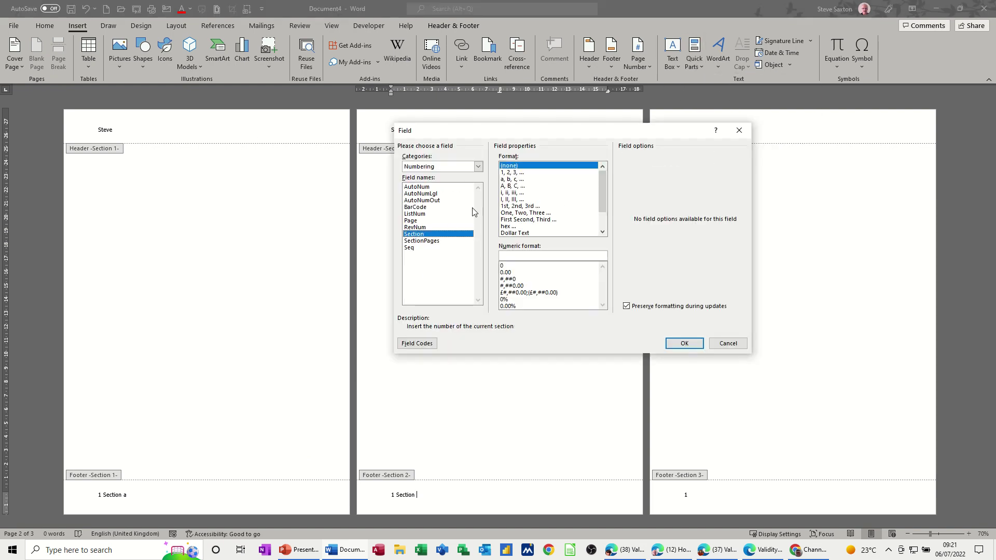
left_click(506, 179)
left_click(684, 343)
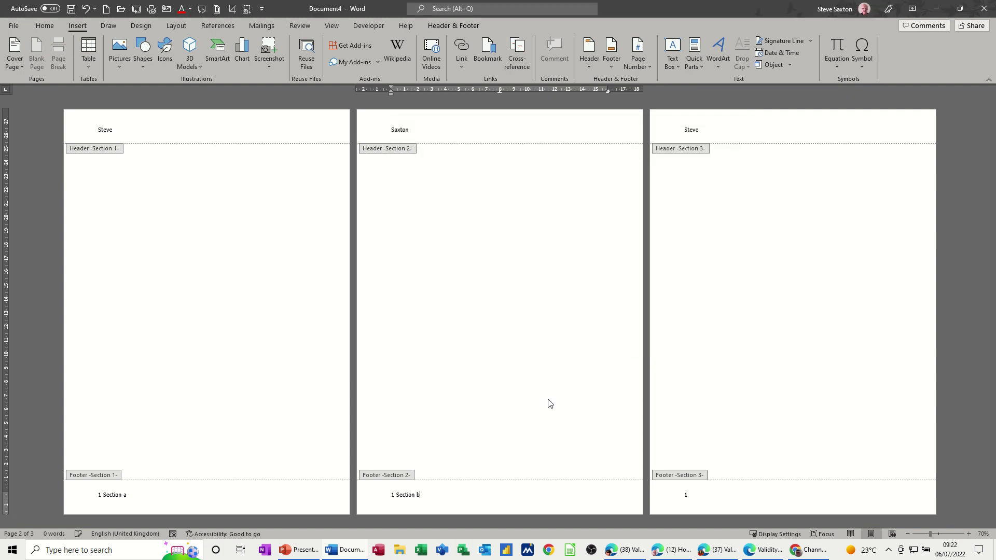
Step: Type 'Section' in section 3's footer, add a lettered Section field, and exit footer editing
left_click(714, 494)
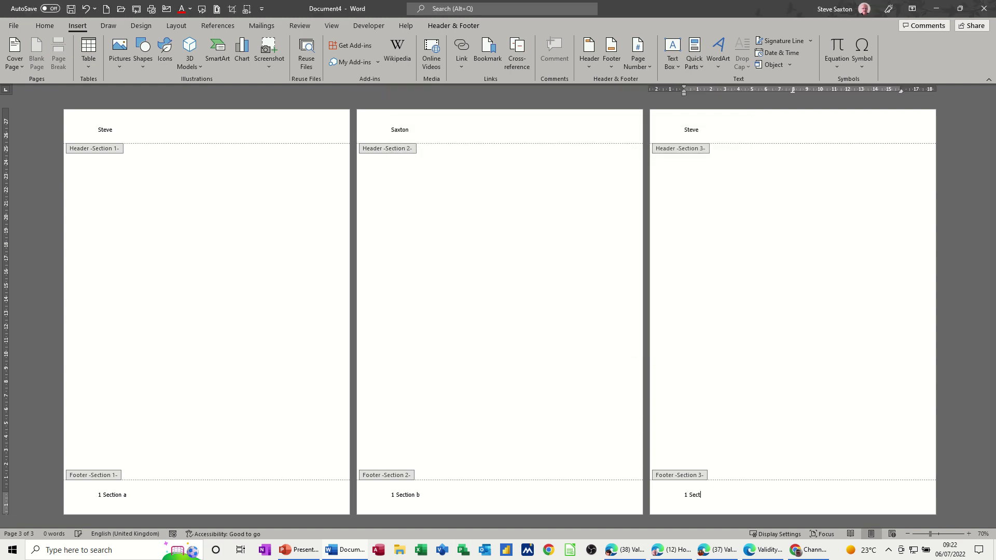
type("Section")
left_click(699, 66)
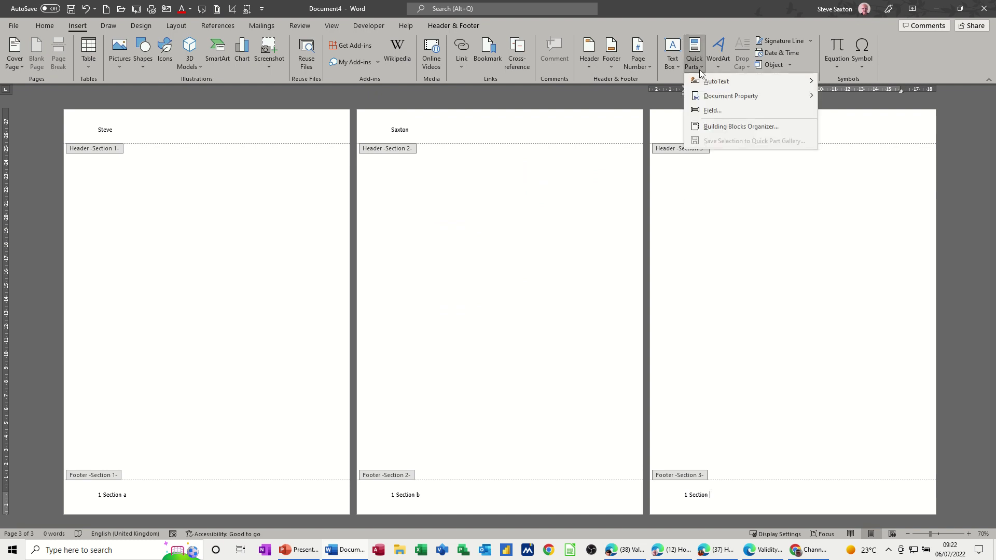
left_click(713, 111)
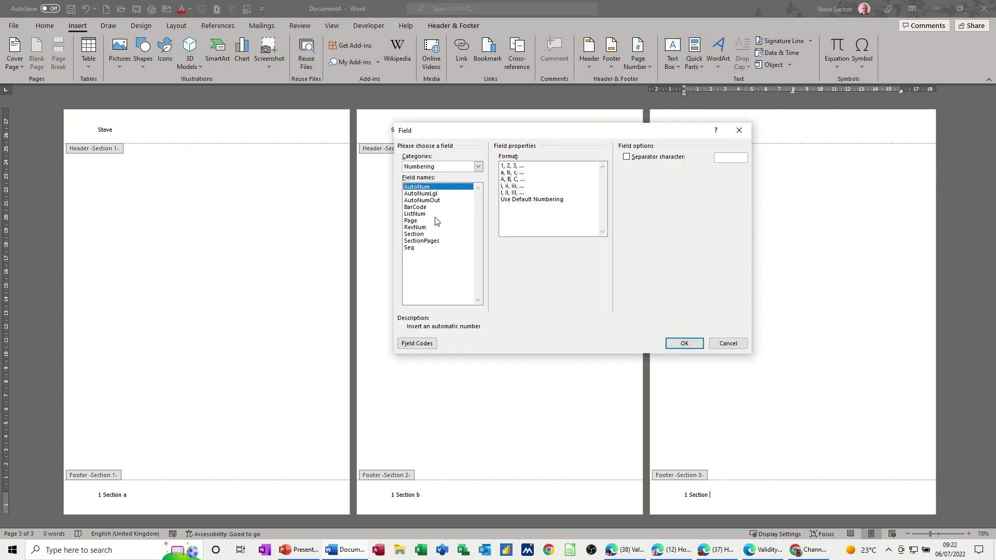
left_click(420, 235)
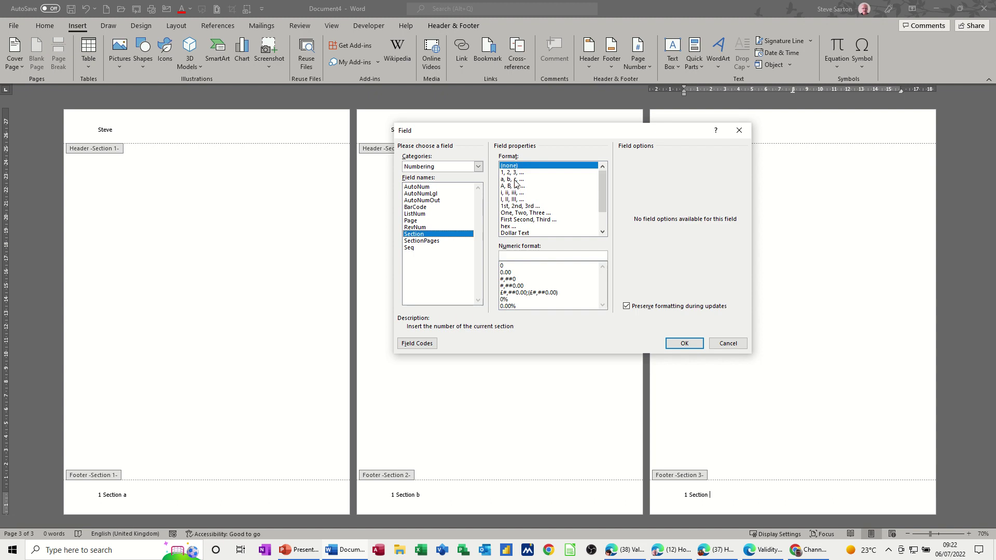
left_click(514, 180)
left_click(686, 345)
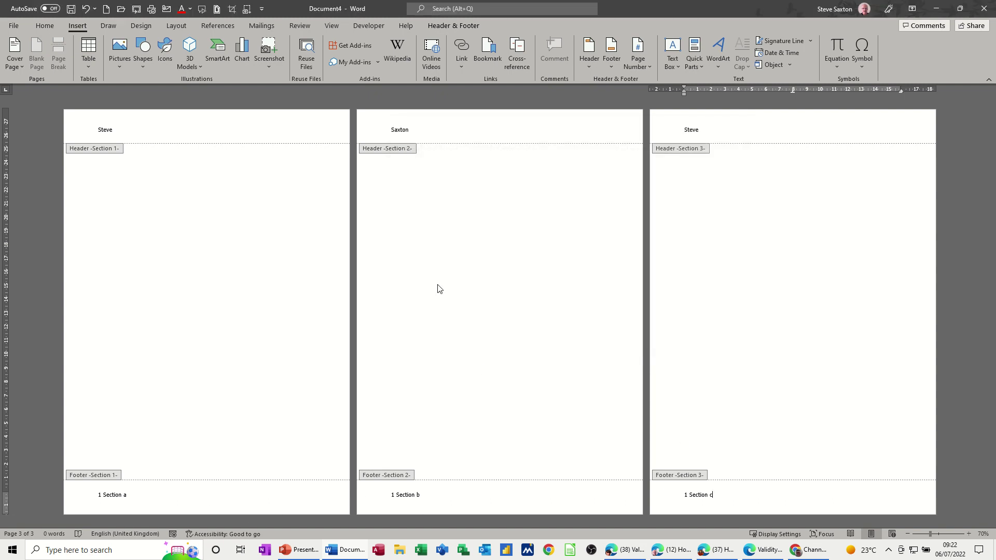
double_click(217, 322)
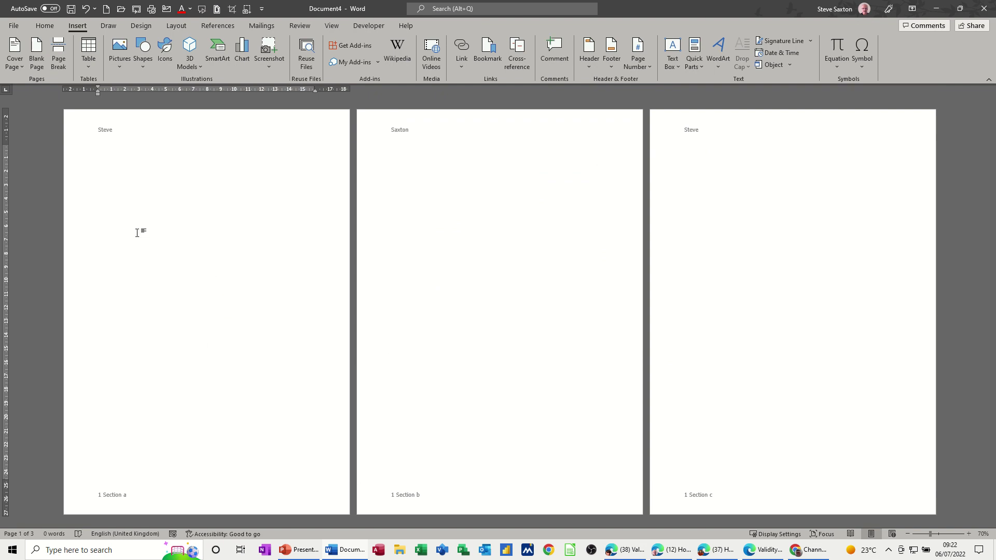
Step: Insert page breaks after page 1 and in section two's page to add extra pages
double_click(116, 192)
key("ctrl+Return")
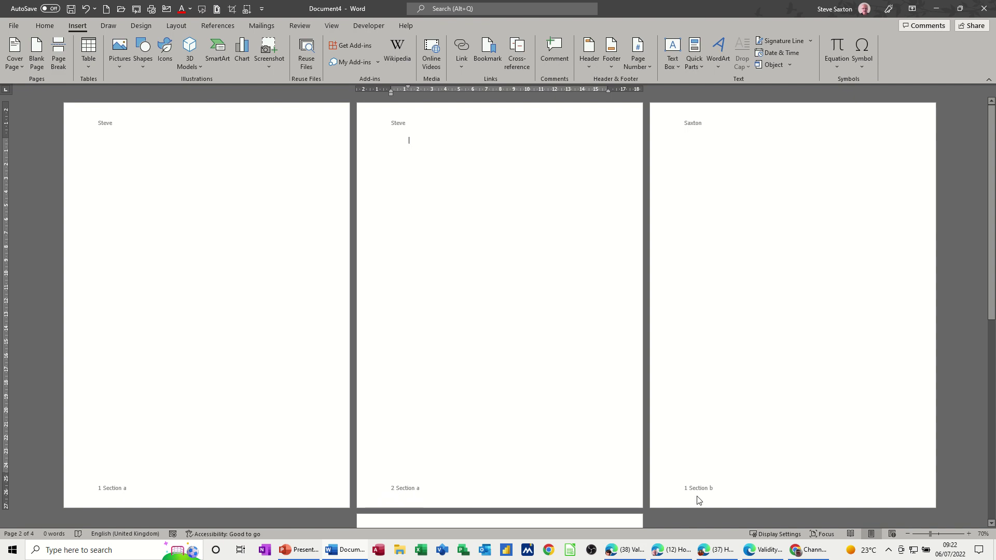
left_click(726, 407)
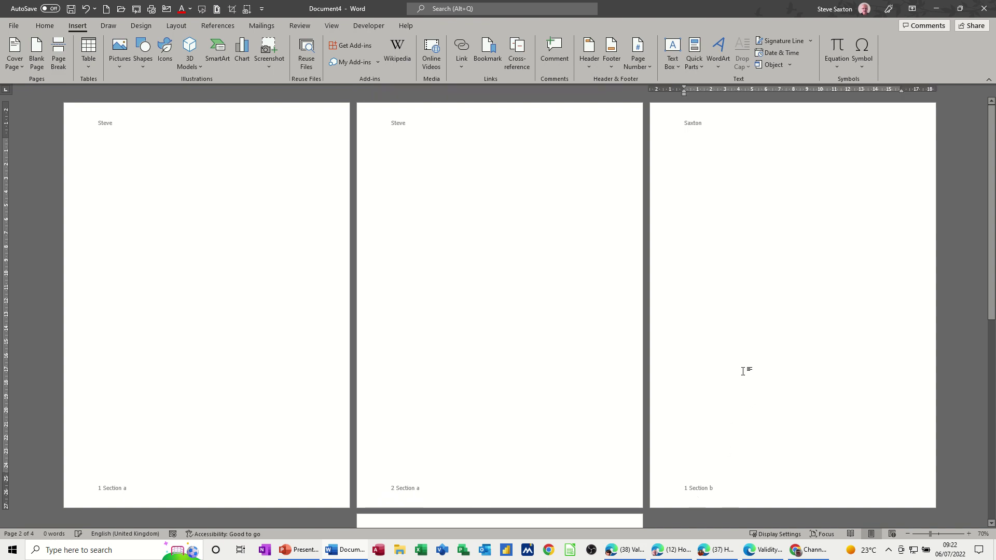
double_click(737, 226)
scroll(773, 238, "down", 1)
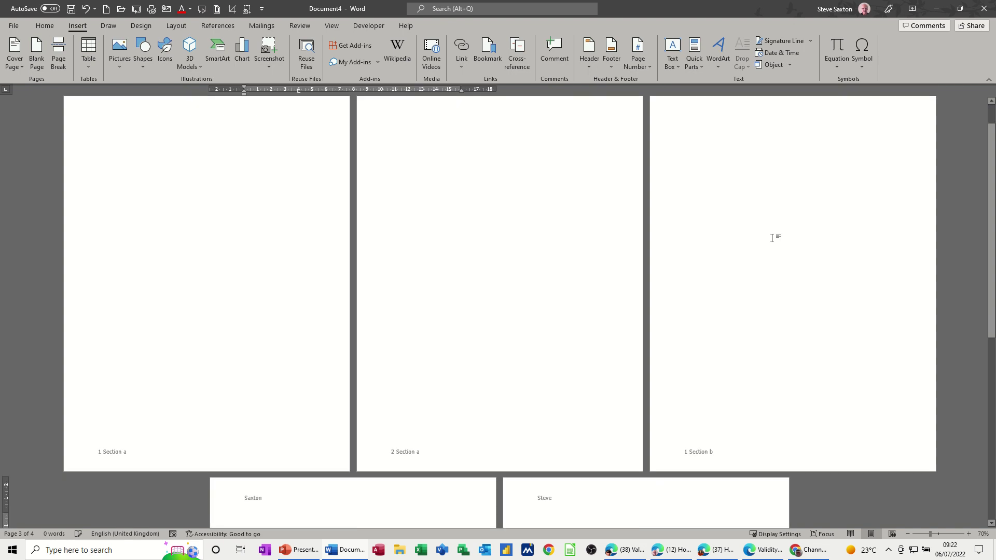
key("ctrl+Return")
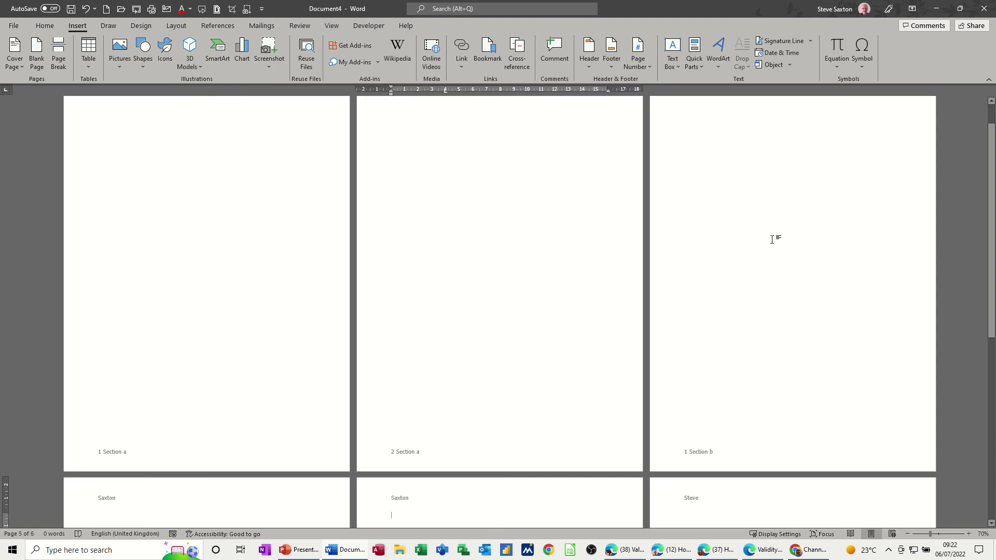
Step: Check the footers, like '3 Section b', and place the caret in section three's first page
scroll(772, 239, "down", 9)
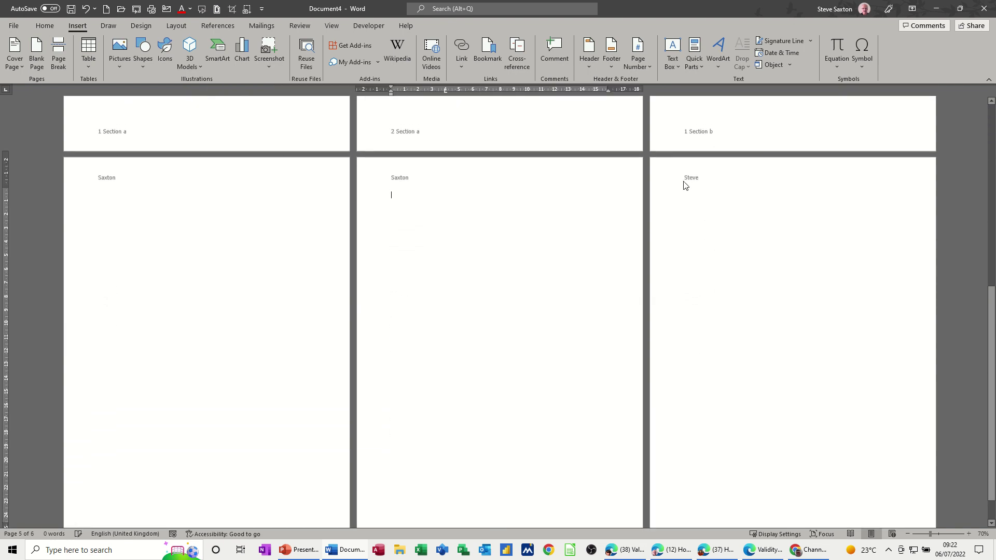
scroll(623, 238, "down", 1)
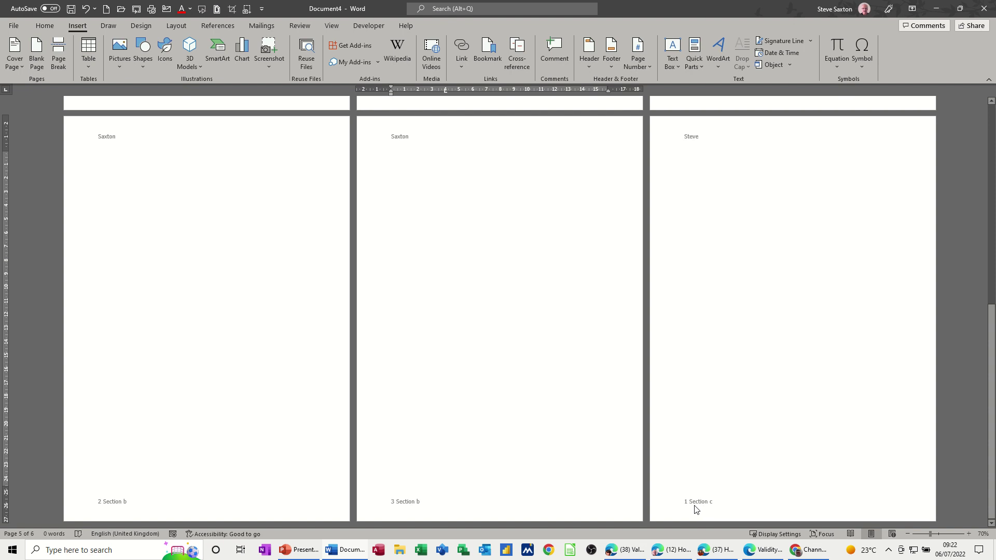
scroll(608, 386, "up", 2)
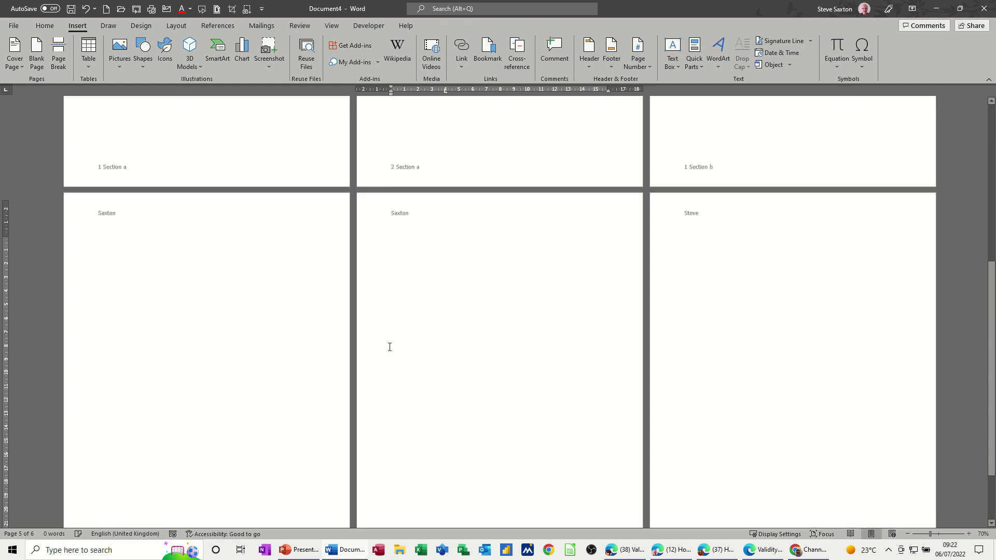
left_click(716, 240)
double_click(716, 240)
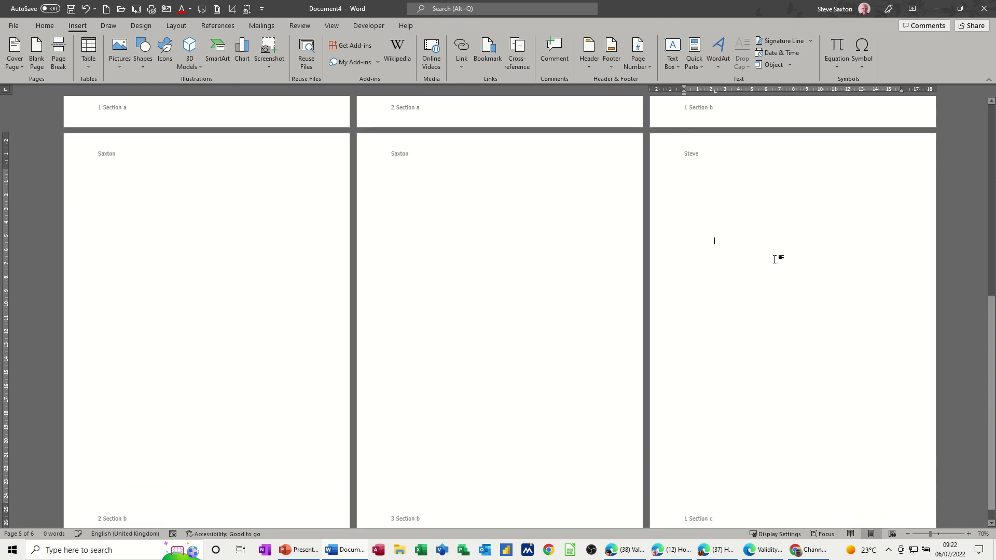
scroll(774, 259, "down", 3)
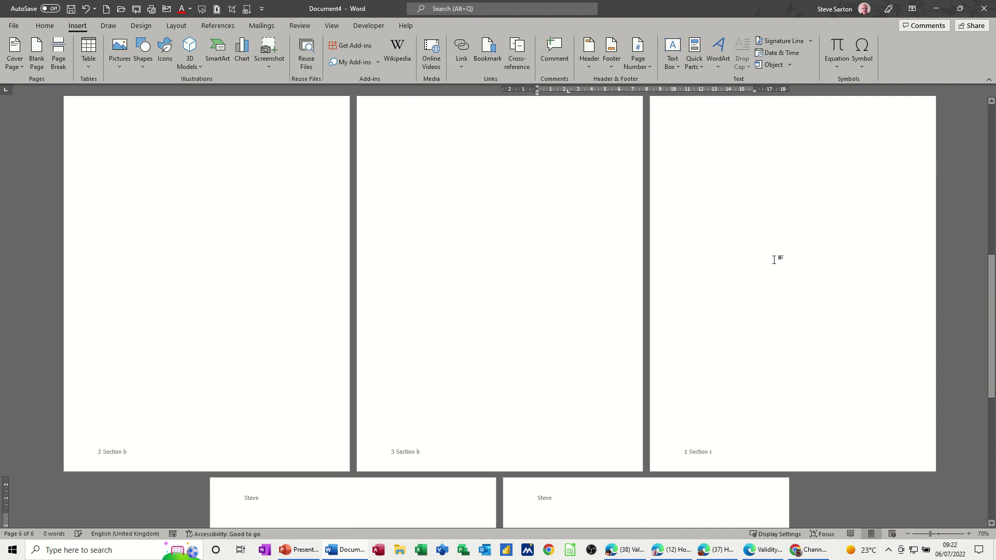
scroll(774, 254, "down", 12)
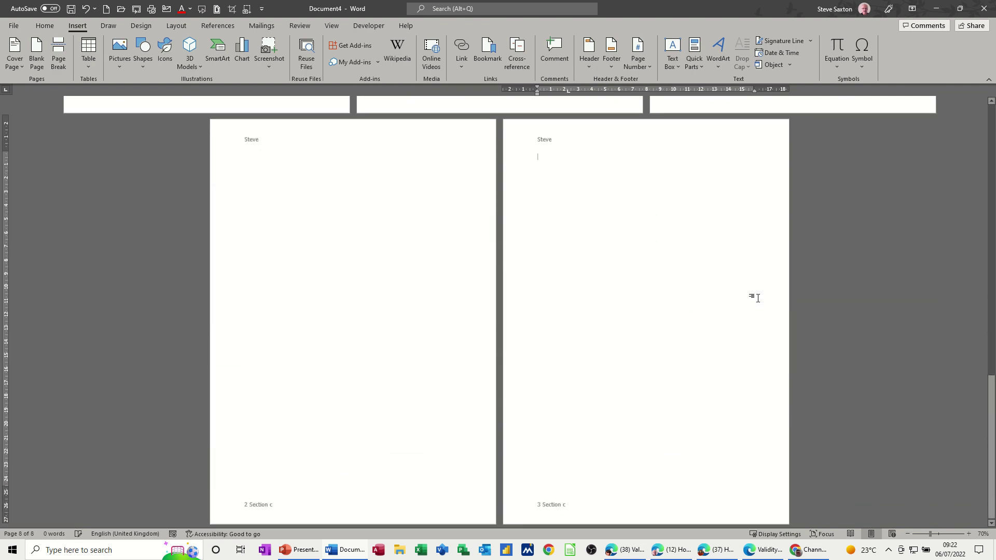
Step: Add 'Page' before the number and 'of' before 'Section' in the footer, then close footer editing
double_click(532, 504)
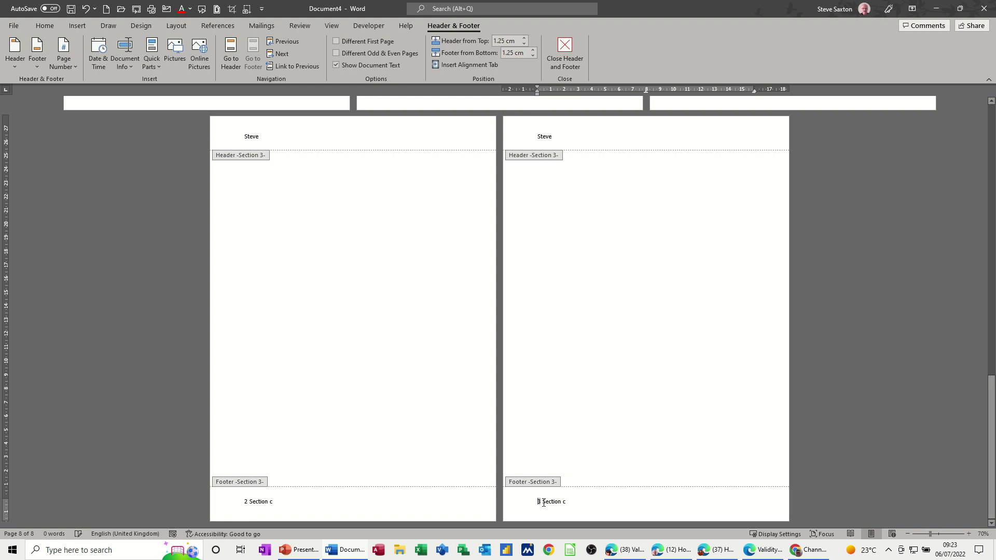
type("Page")
left_click(557, 504)
type("of")
double_click(639, 390)
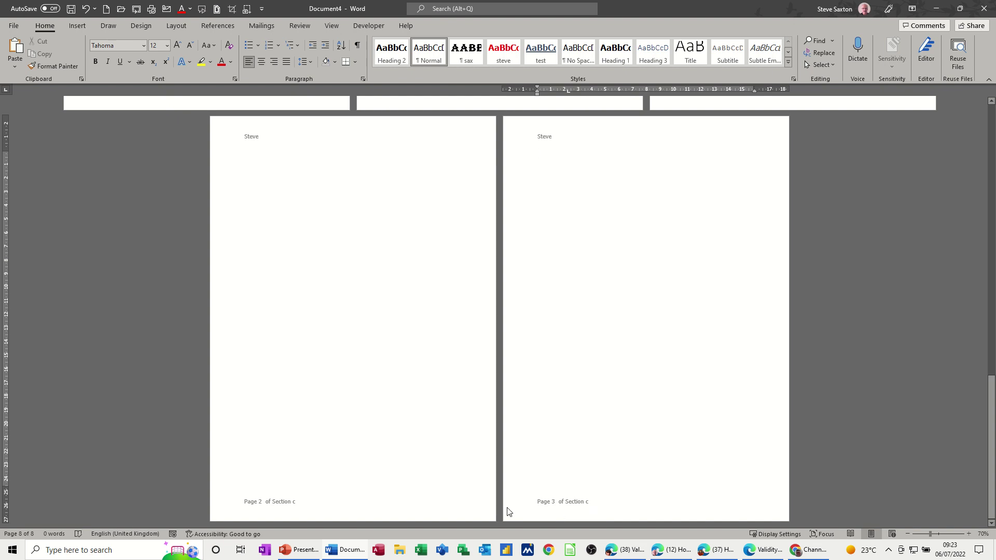
scroll(586, 431, "up", 6)
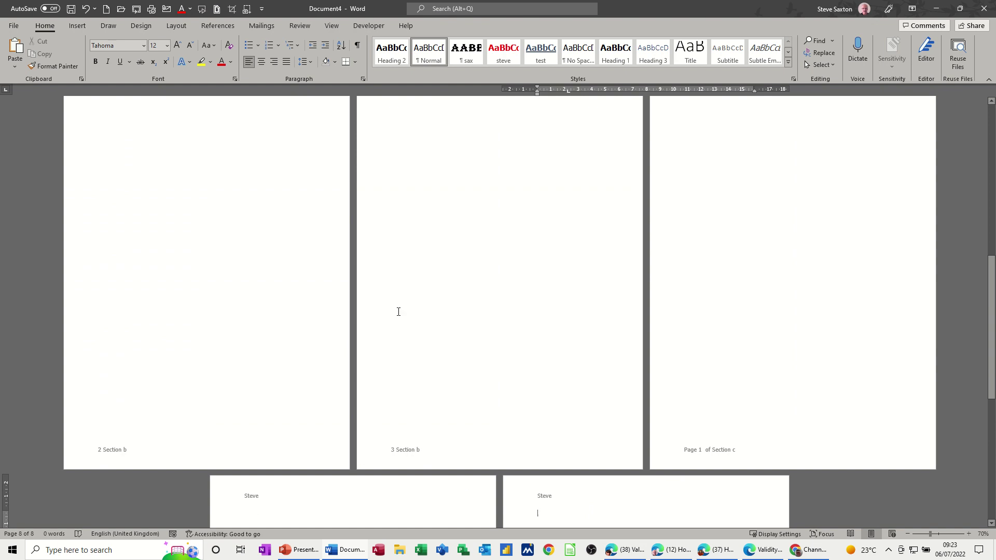
scroll(398, 327, "up", 2)
scroll(396, 334, "up", 6)
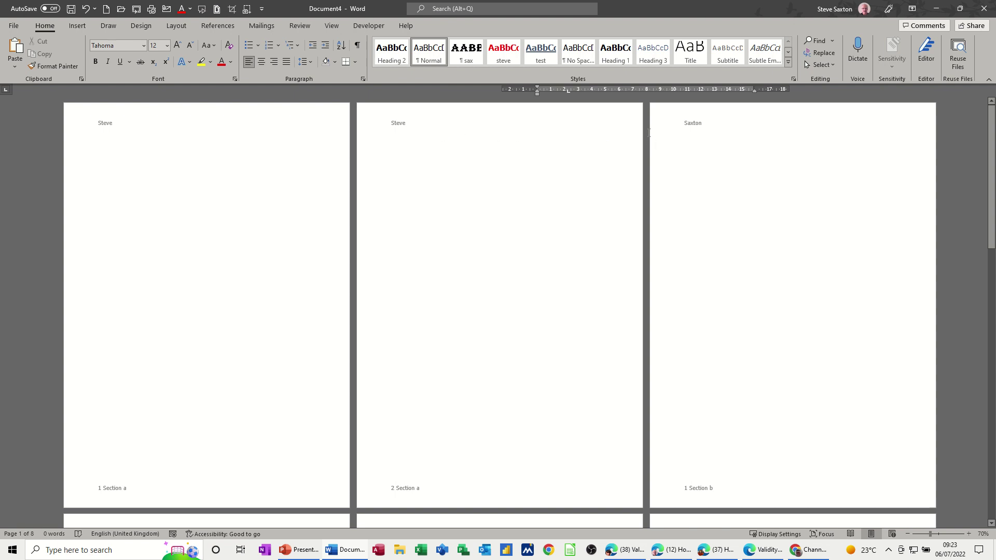
scroll(198, 432, "down", 2)
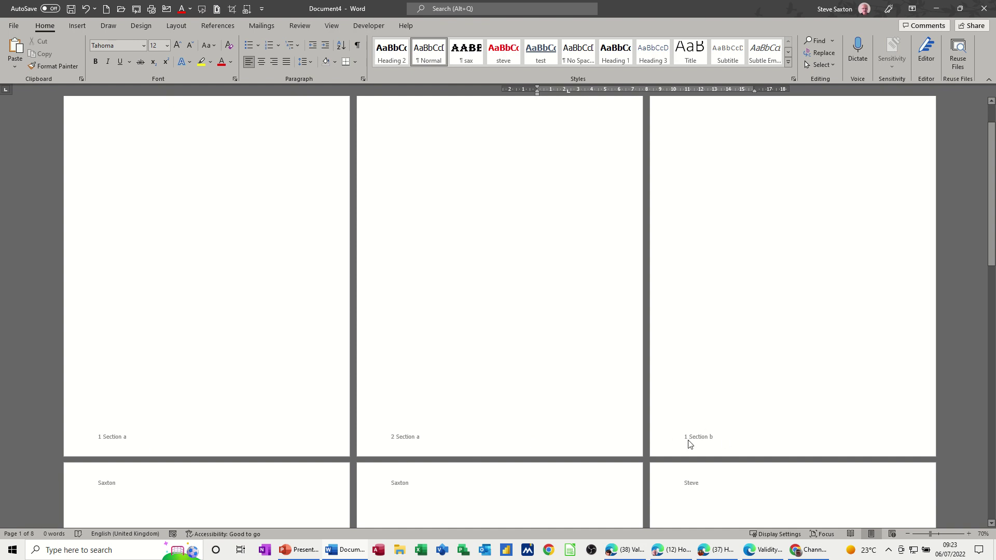
scroll(496, 367, "up", 1)
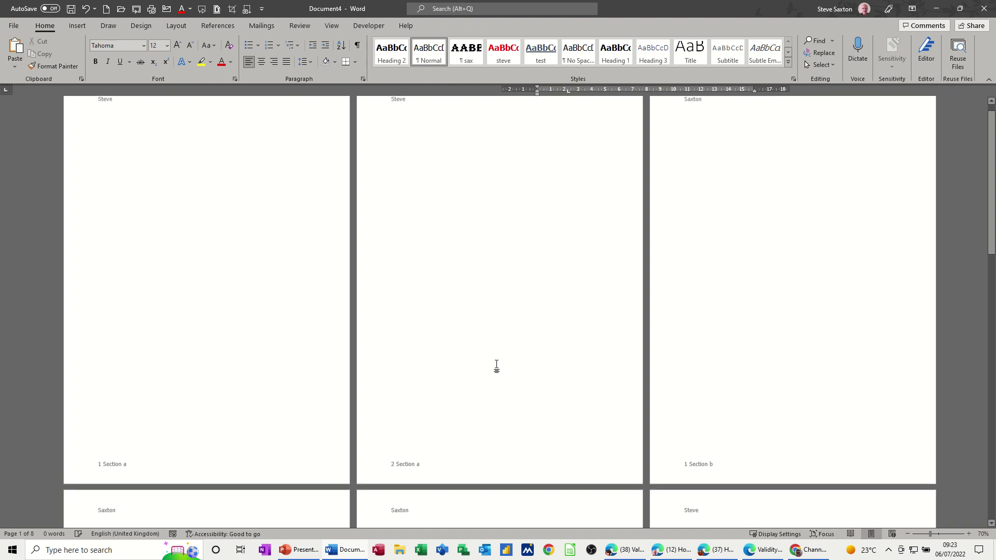